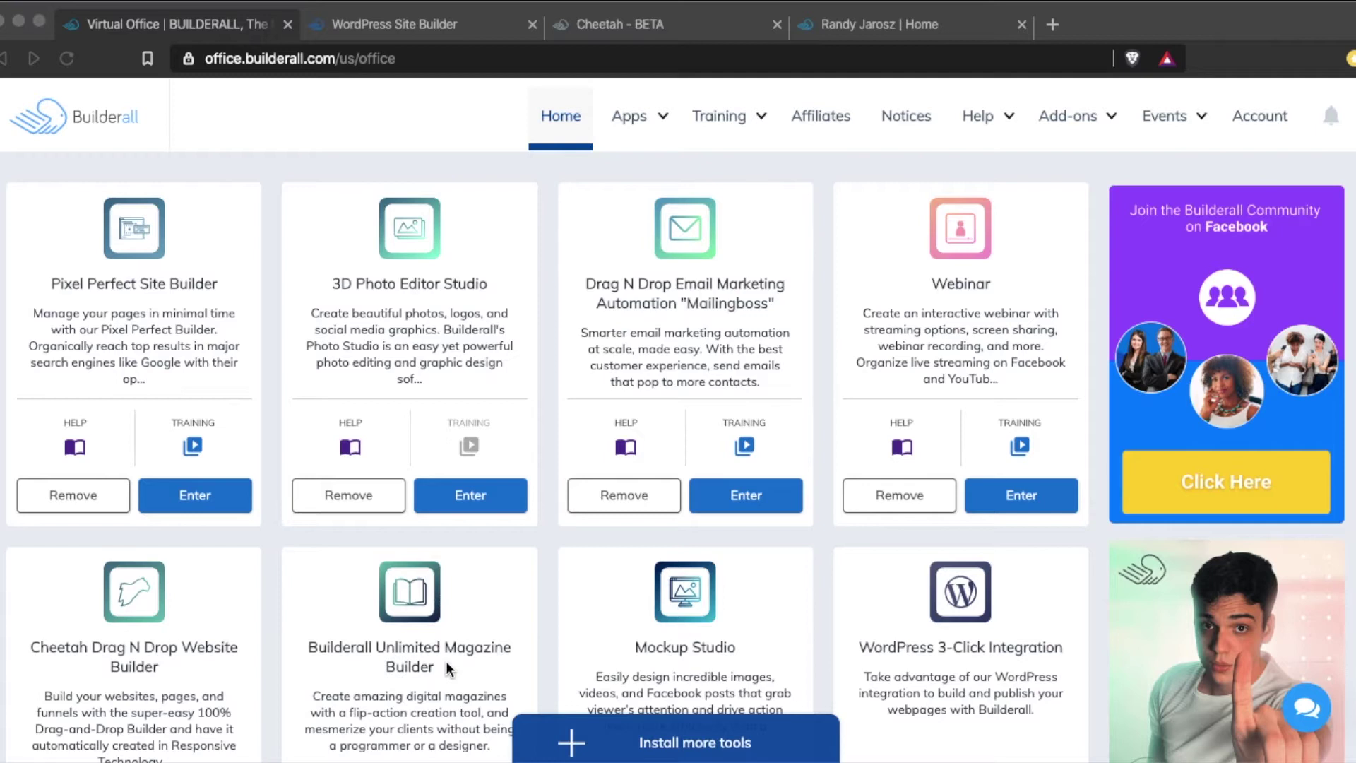
# Step: Scroll through the Builderall dashboard and expand the list of Builderall apps
pyautogui.scroll(-6, 446, 659)
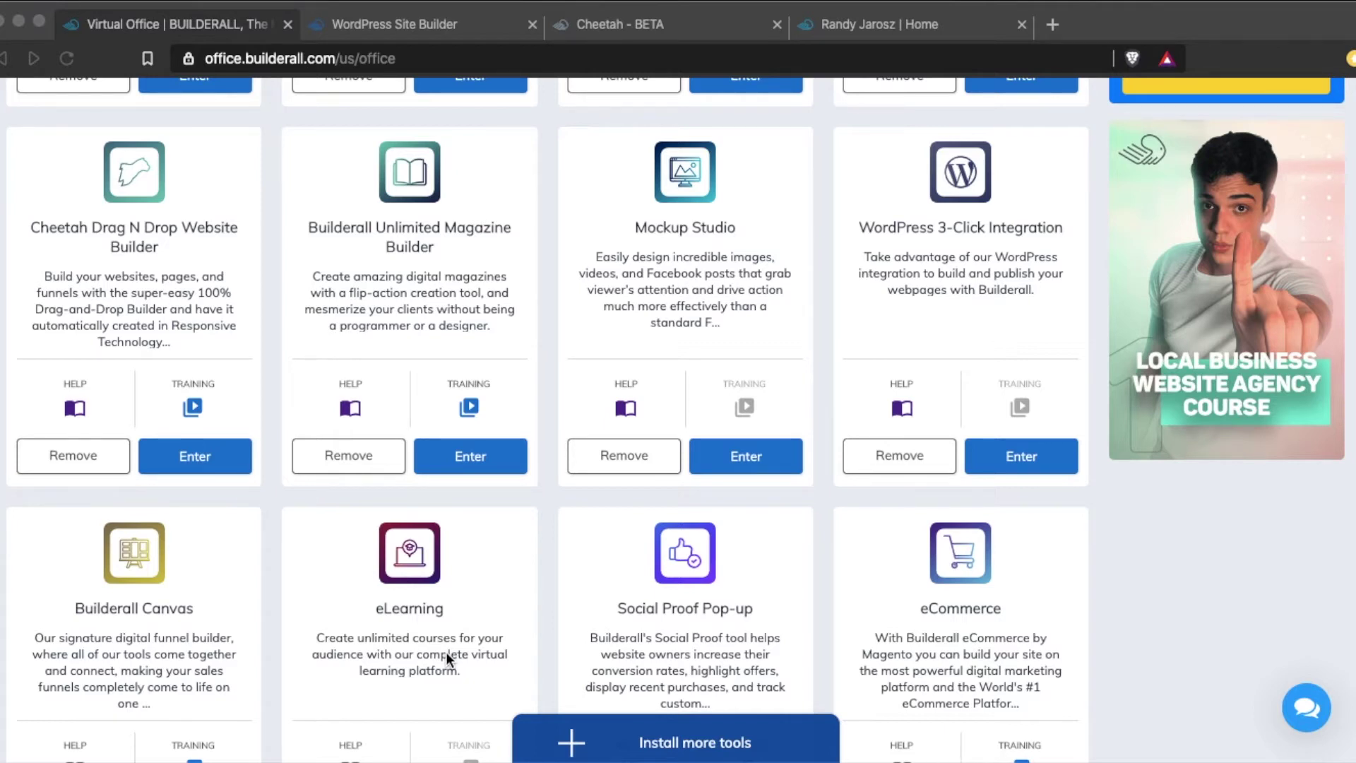
pyautogui.scroll(3, 446, 651)
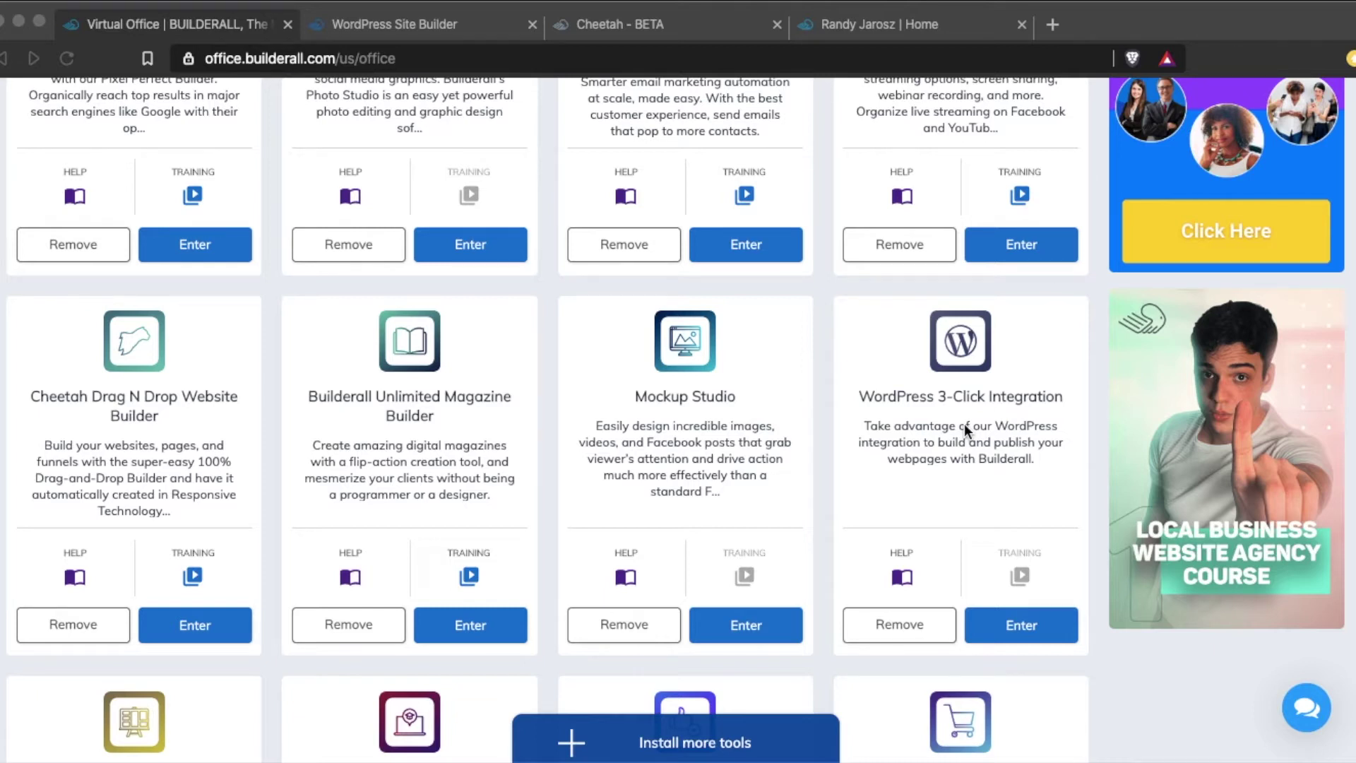
pyautogui.scroll(1, 964, 422)
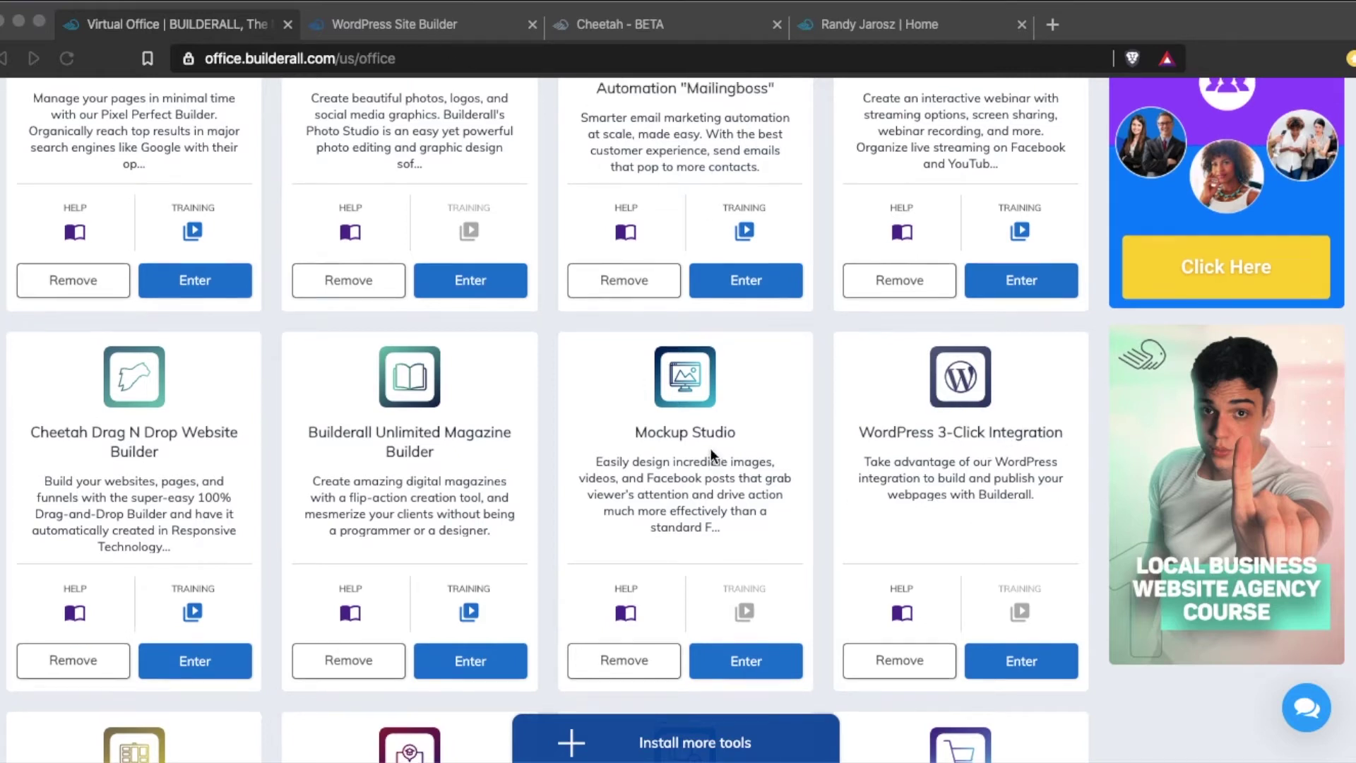
pyautogui.scroll(1, 710, 452)
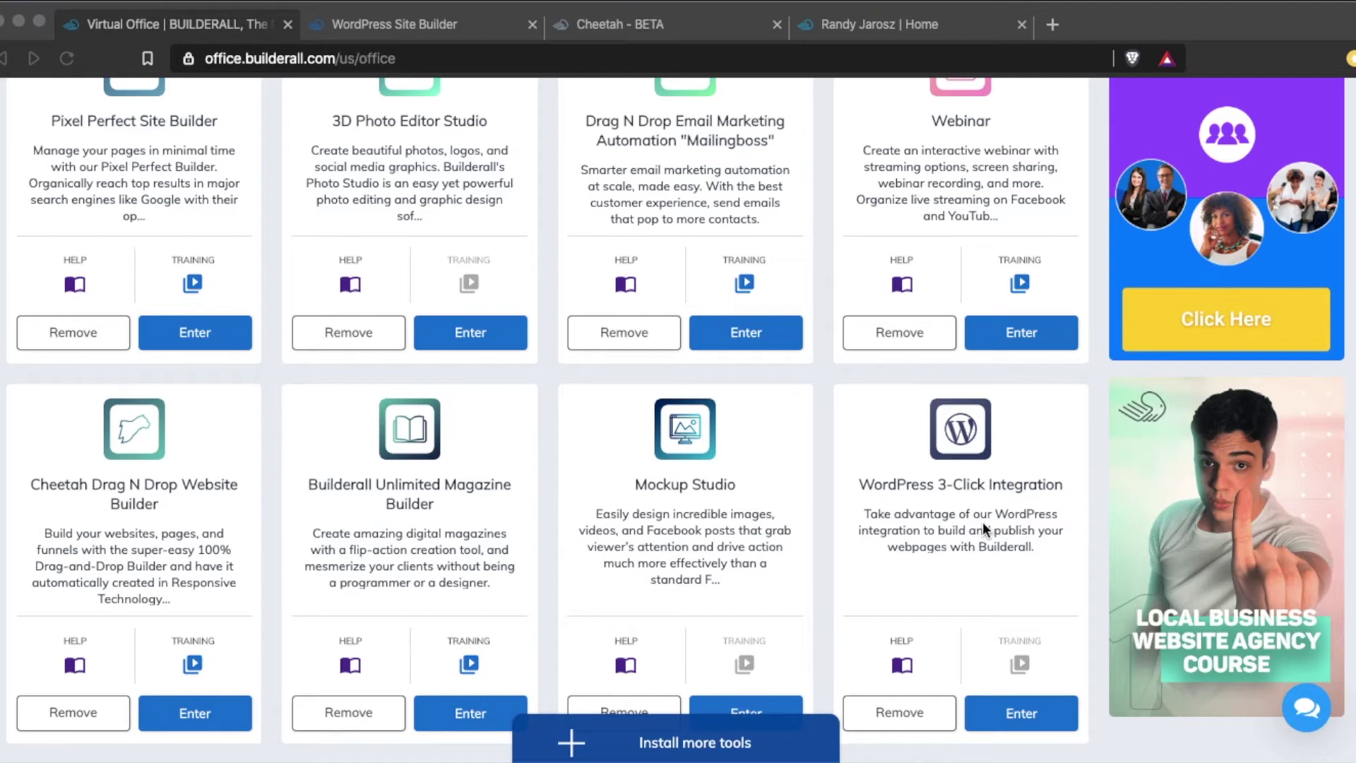
pyautogui.scroll(3, 966, 515)
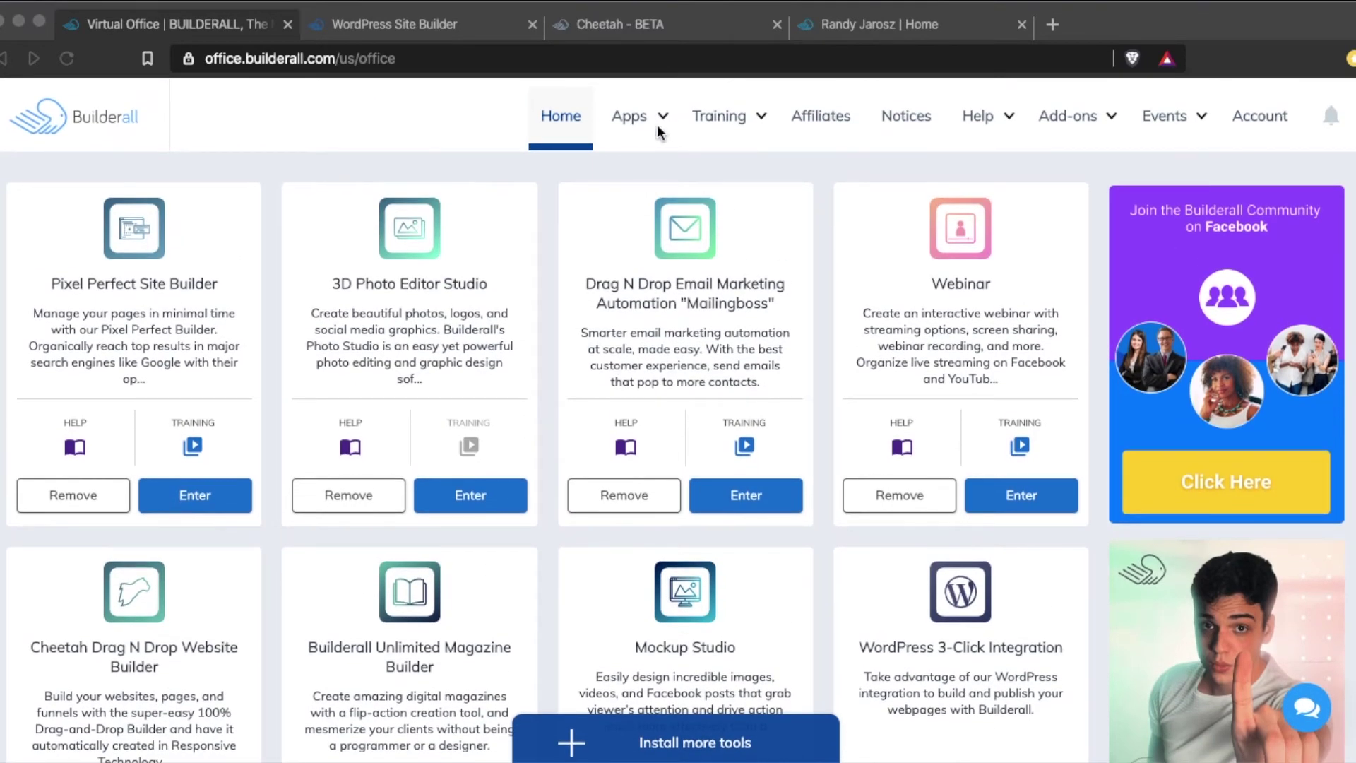
pyautogui.click(655, 115)
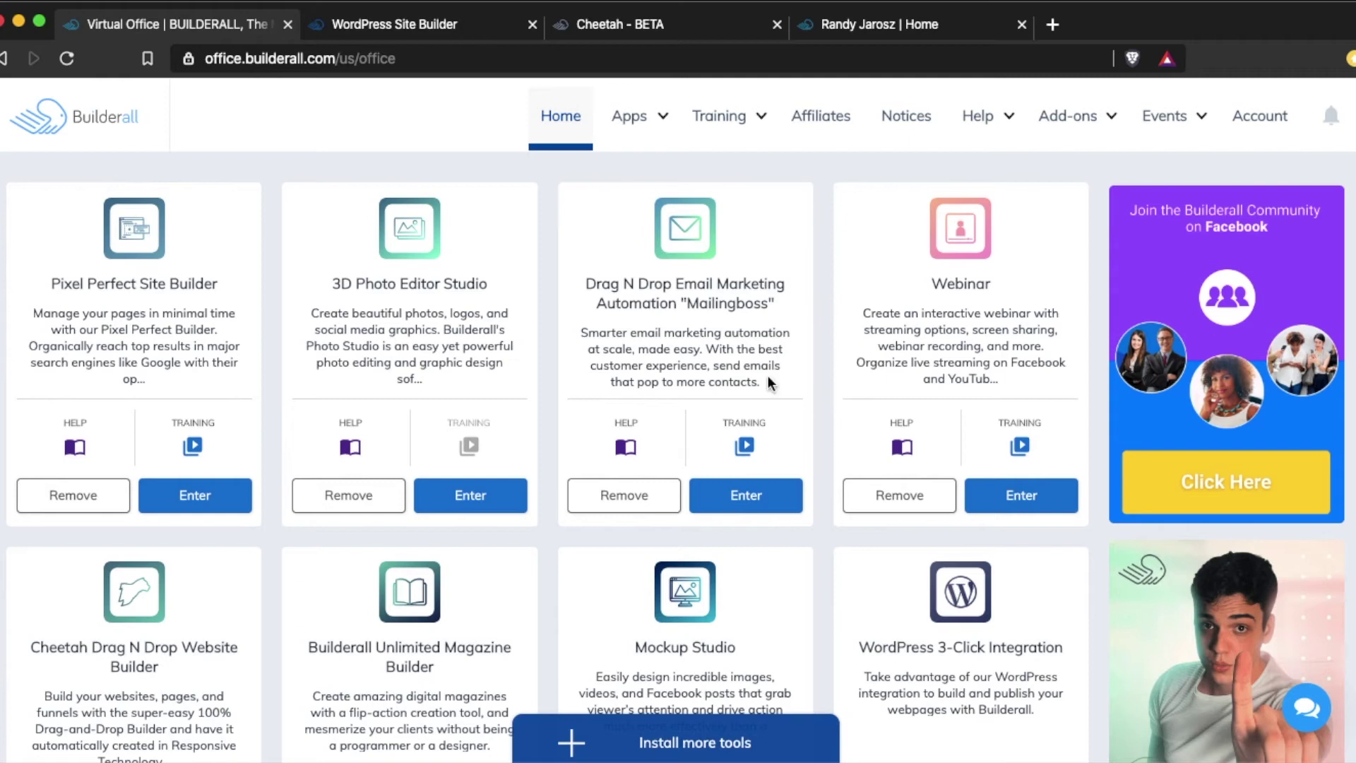
# Step: Start a new WordPress website in the WordPress Site Builder with the 'I don't have a domain' option
pyautogui.scroll(-3, 791, 403)
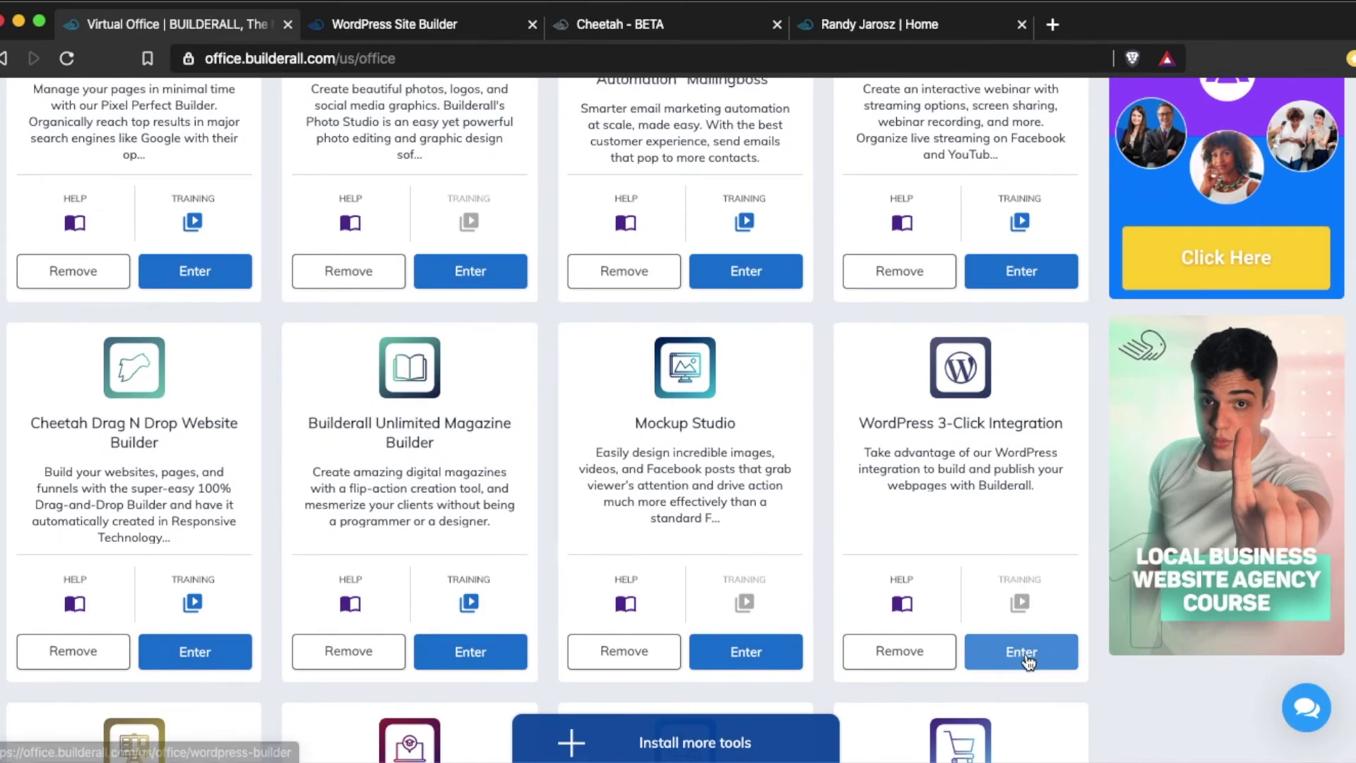
pyautogui.click(429, 18)
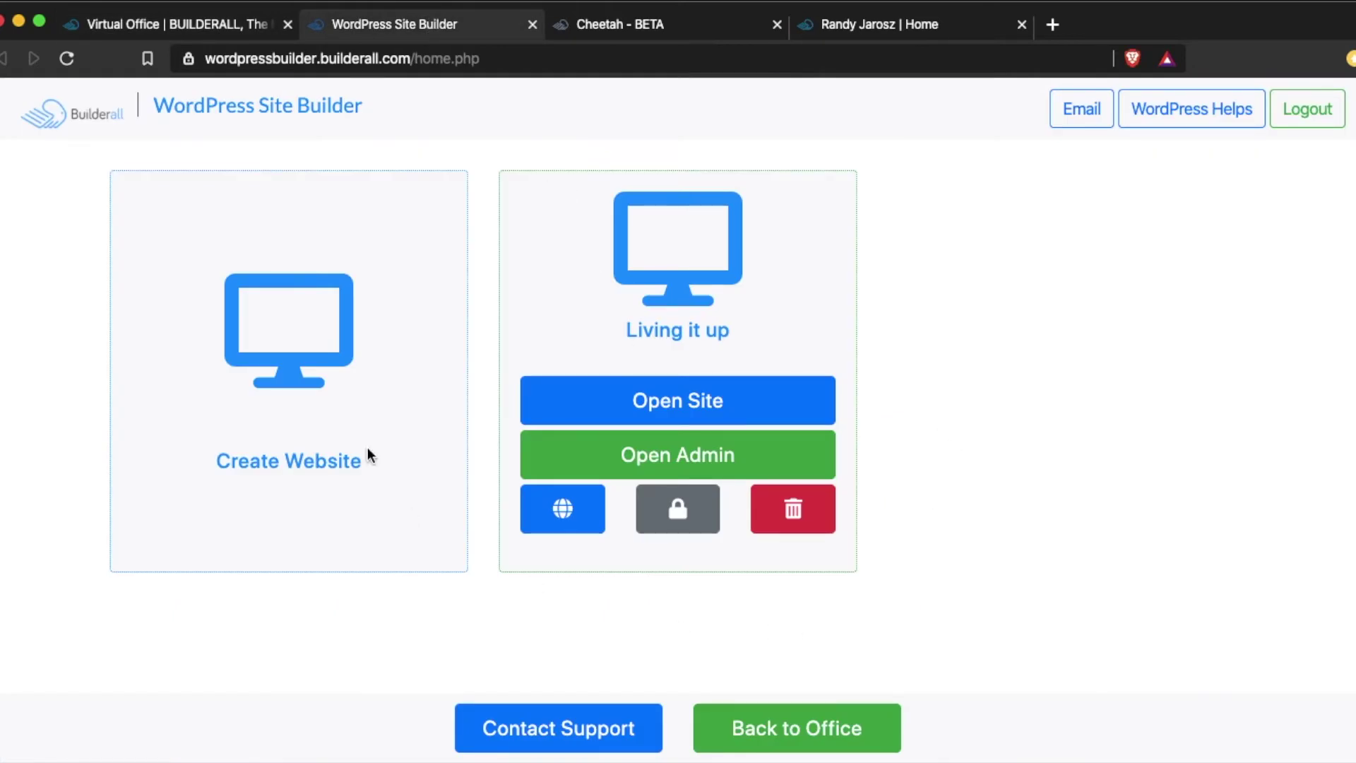
pyautogui.click(291, 353)
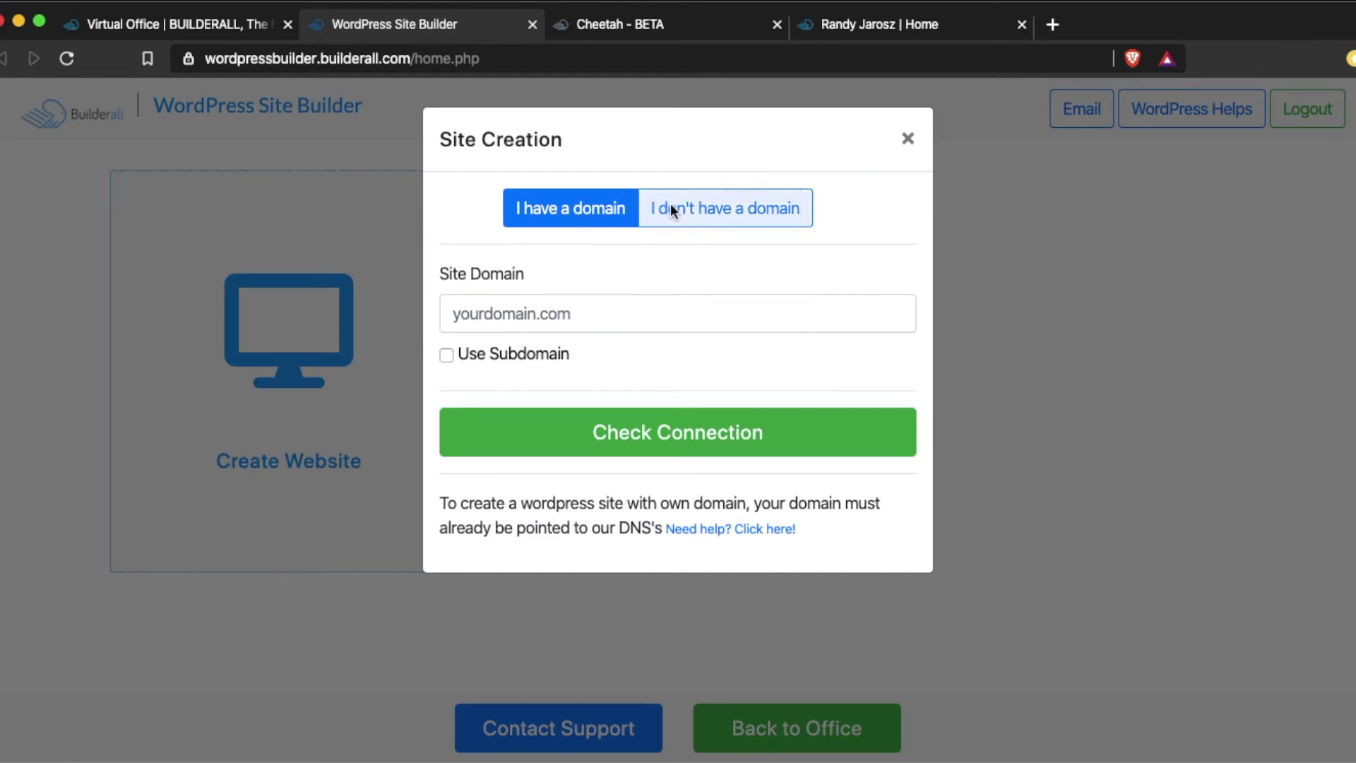
pyautogui.click(692, 209)
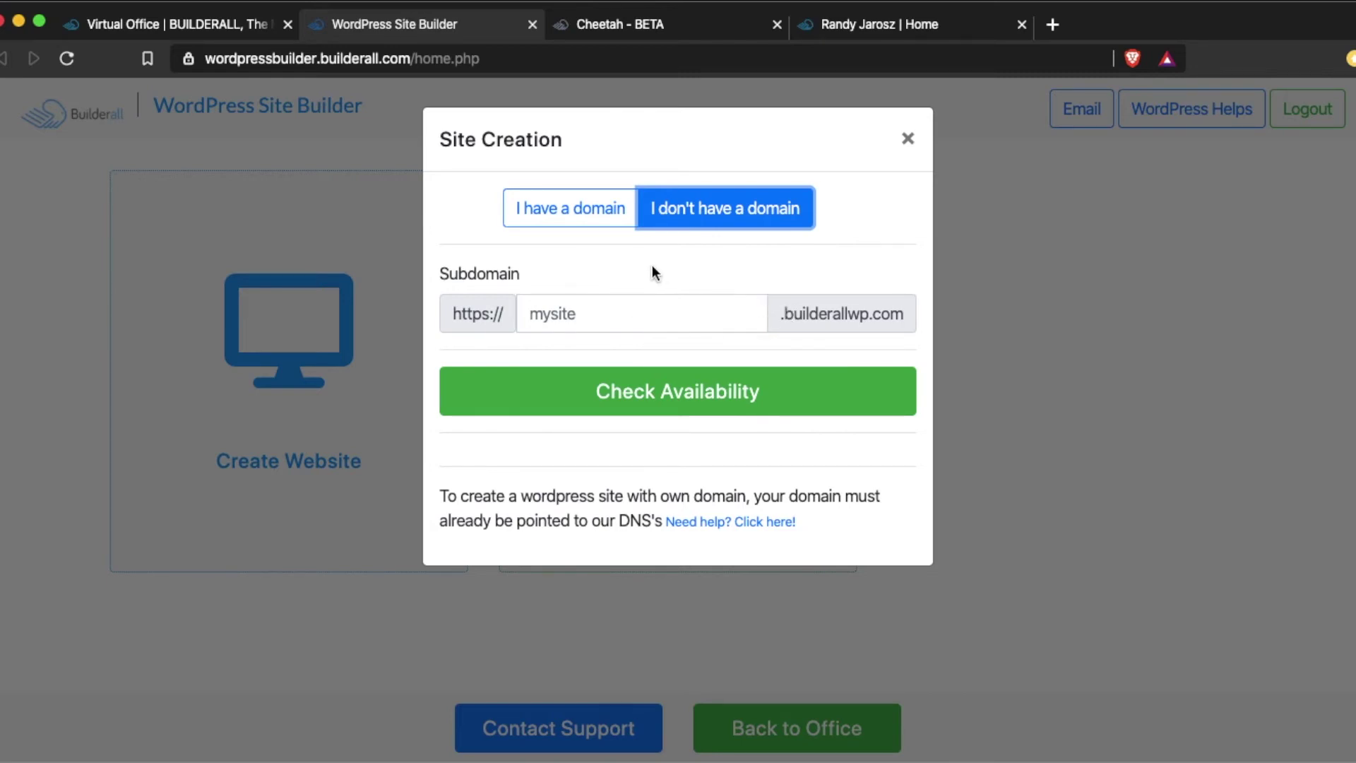
# Step: Switch to own-domain mode using subdomain 'blog' on site domain 'randyjarosz.com'
pyautogui.click(575, 219)
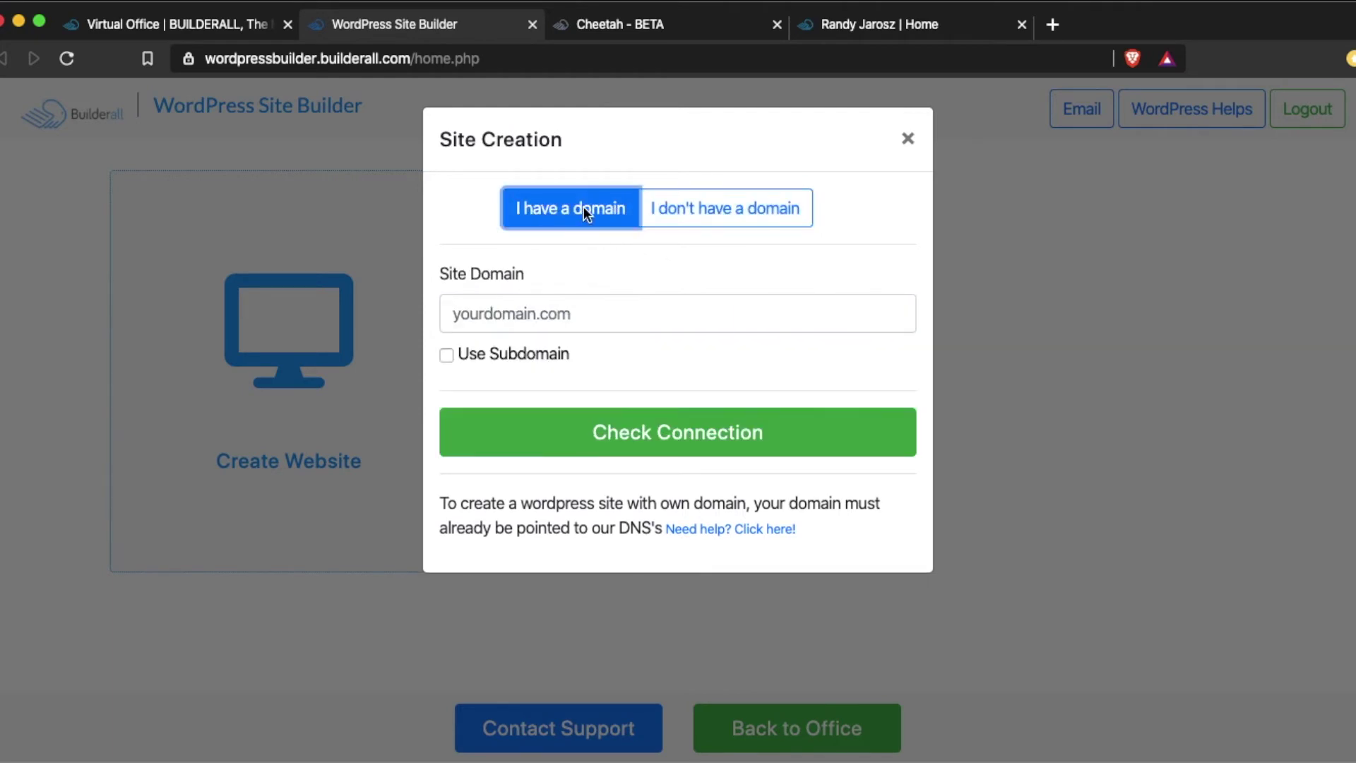
pyautogui.click(543, 318)
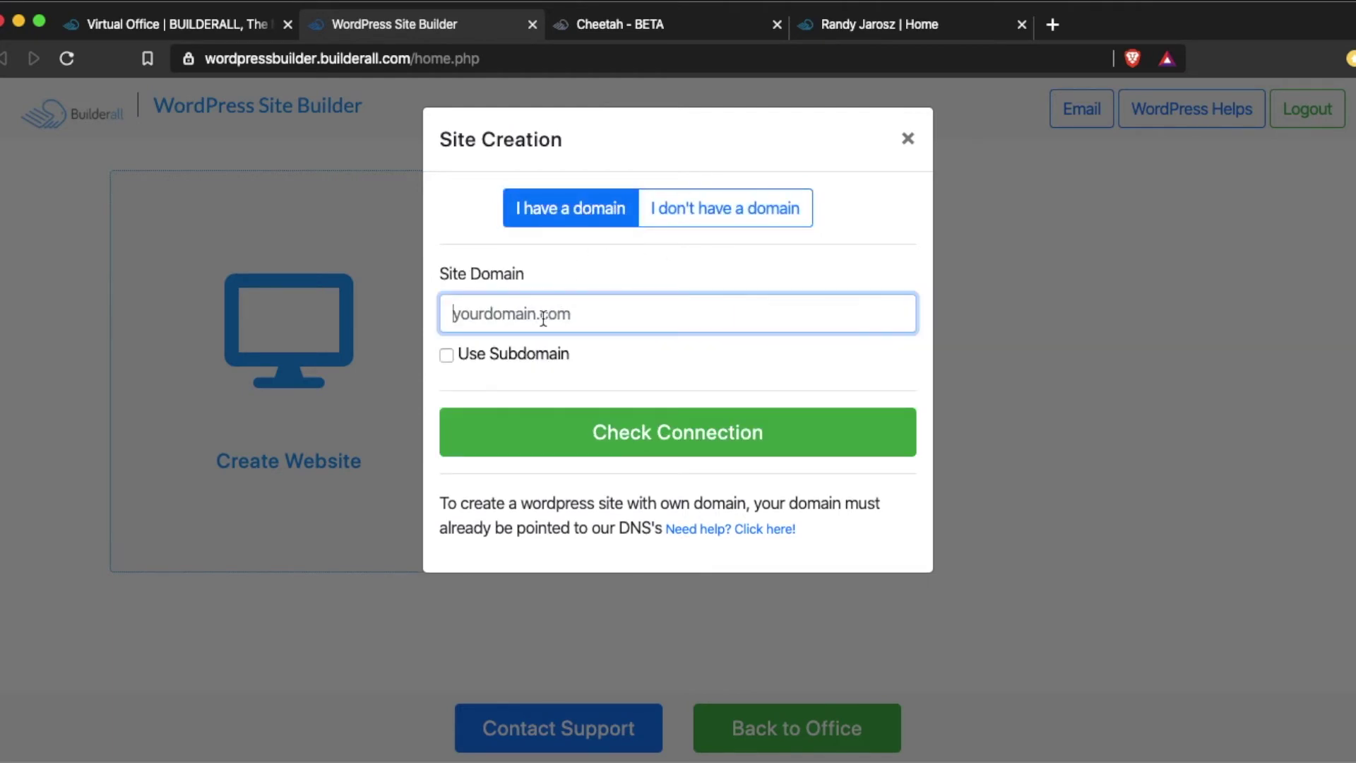
pyautogui.click(447, 356)
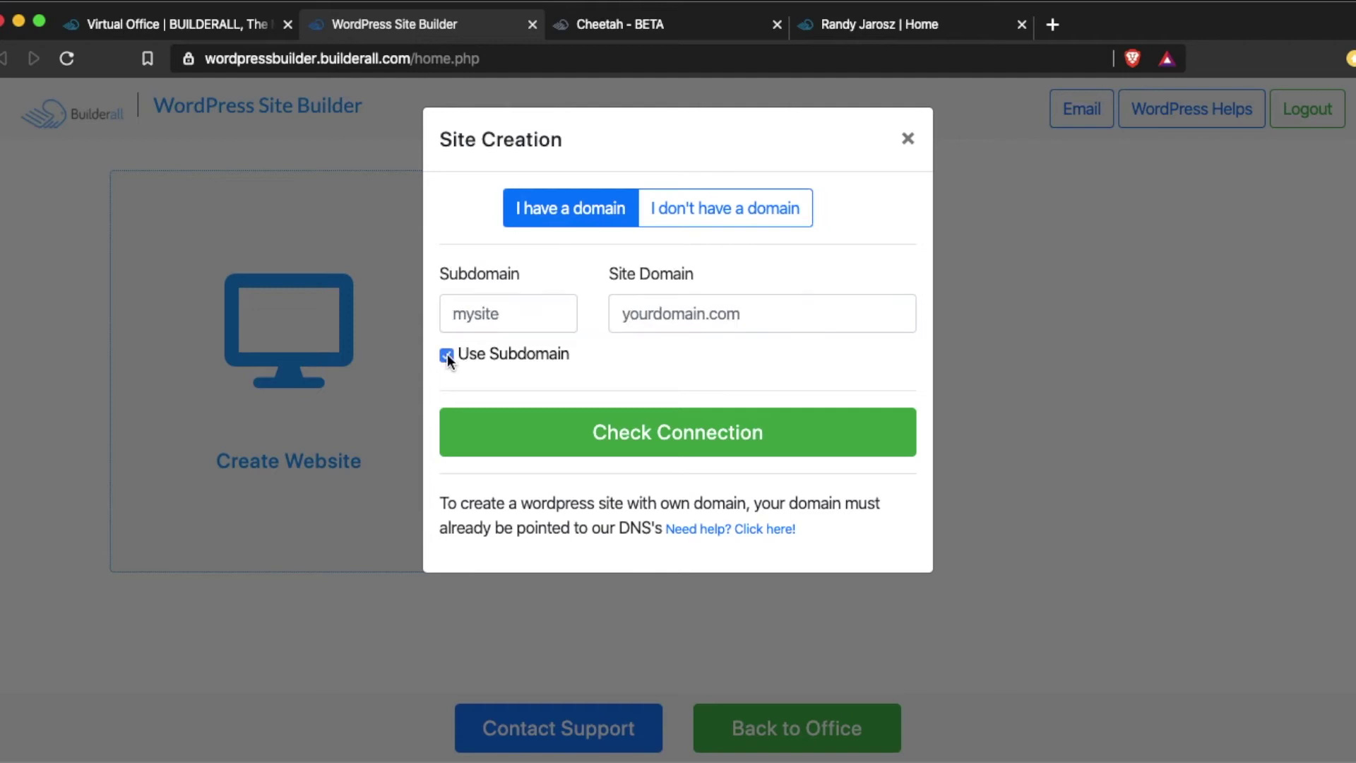
pyautogui.click(496, 318)
pyautogui.write('blog')
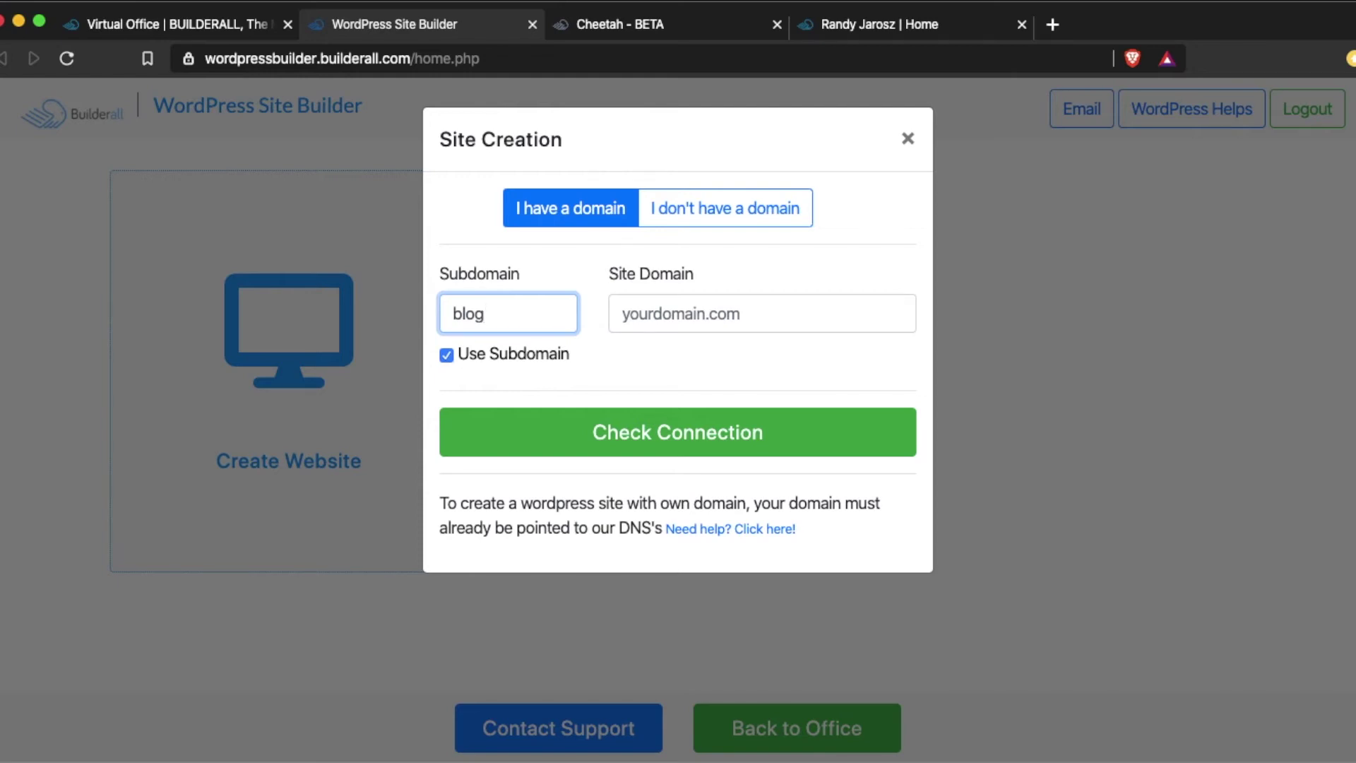
pyautogui.click(669, 314)
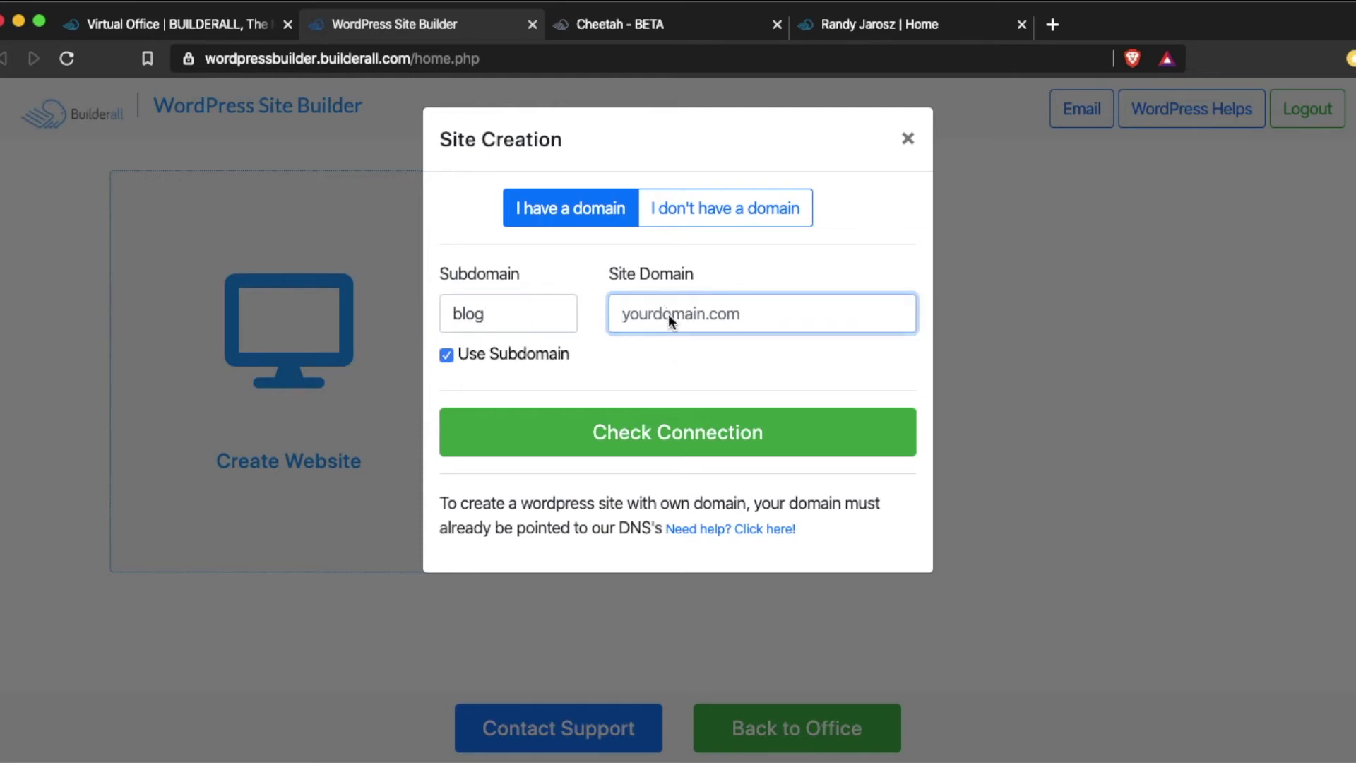
pyautogui.write('randyjarosz.com')
# Step: Check the button row on the live randyjarosz.com homepage, then bring back the Cheetah editor
pyautogui.click(897, 22)
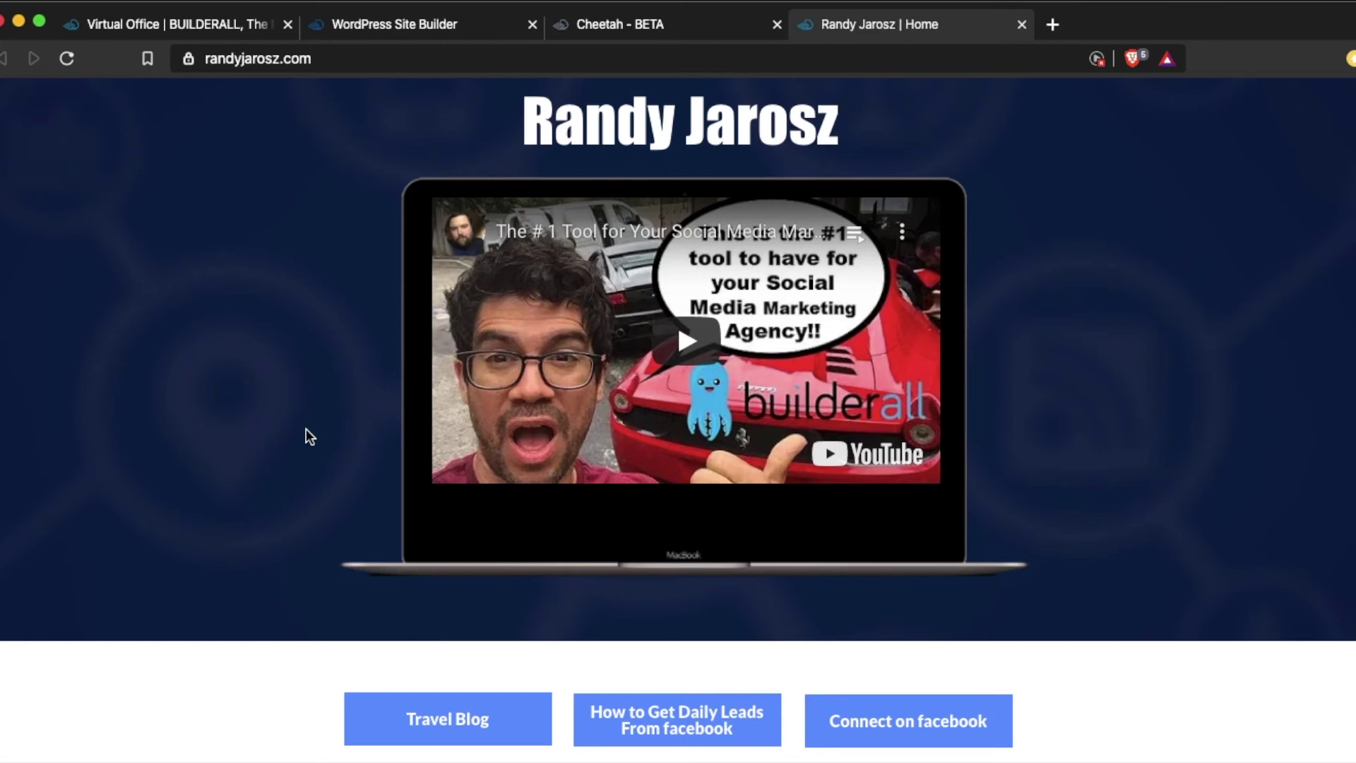
pyautogui.scroll(-4, 307, 429)
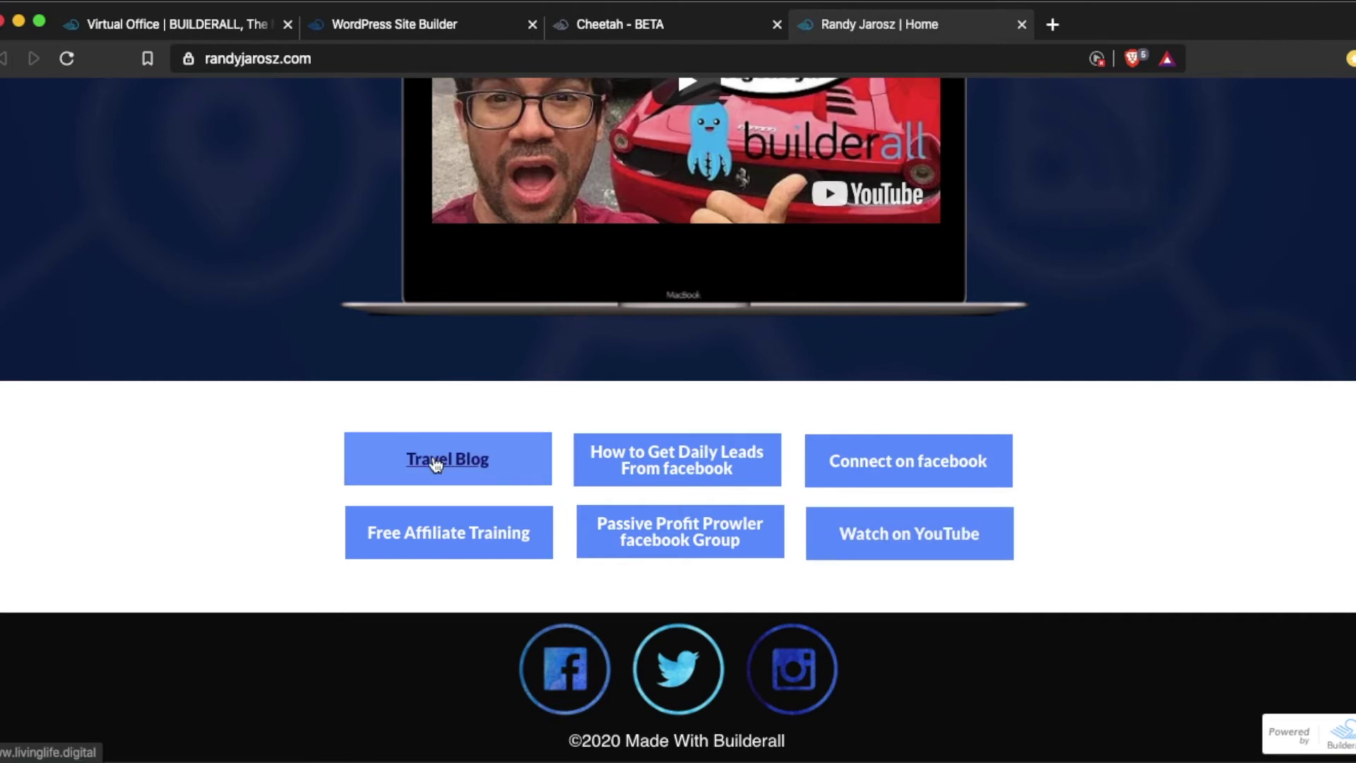
pyautogui.scroll(5, 436, 464)
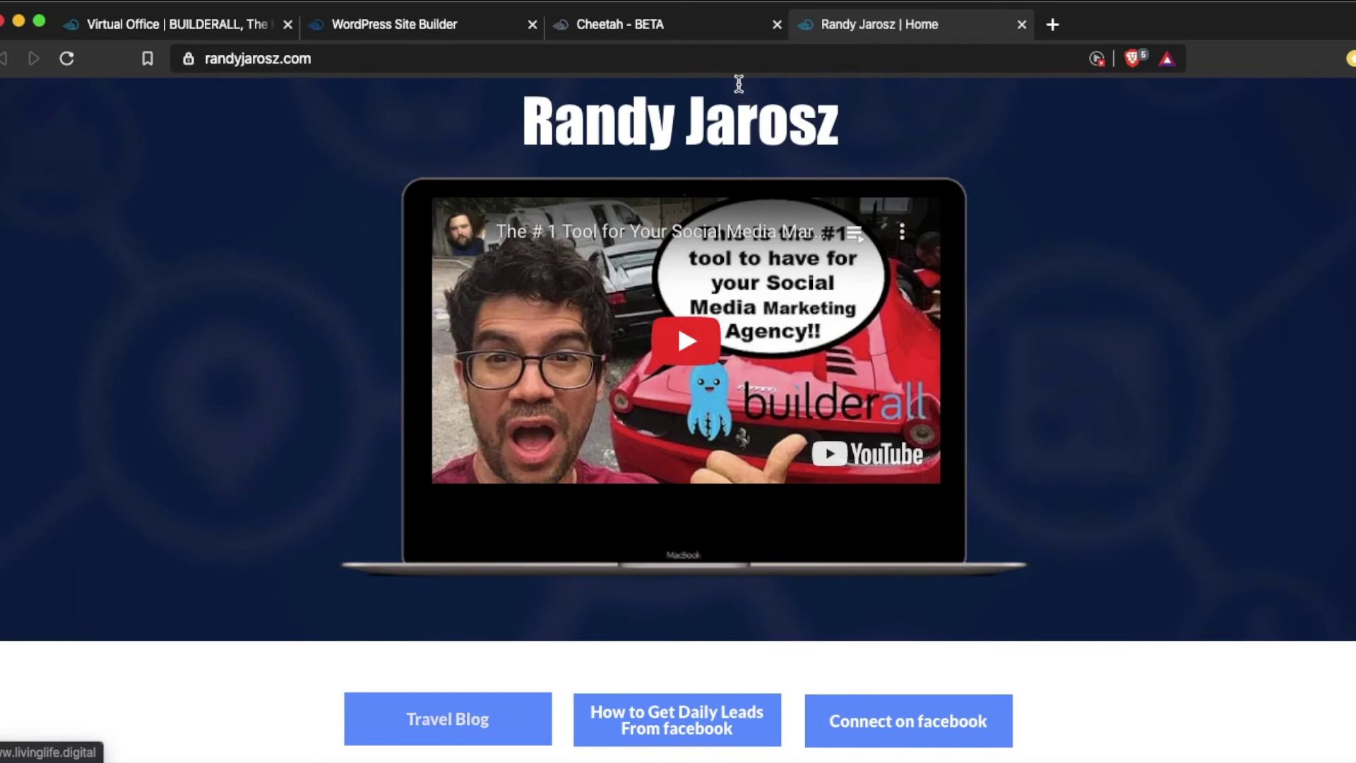
pyautogui.click(701, 17)
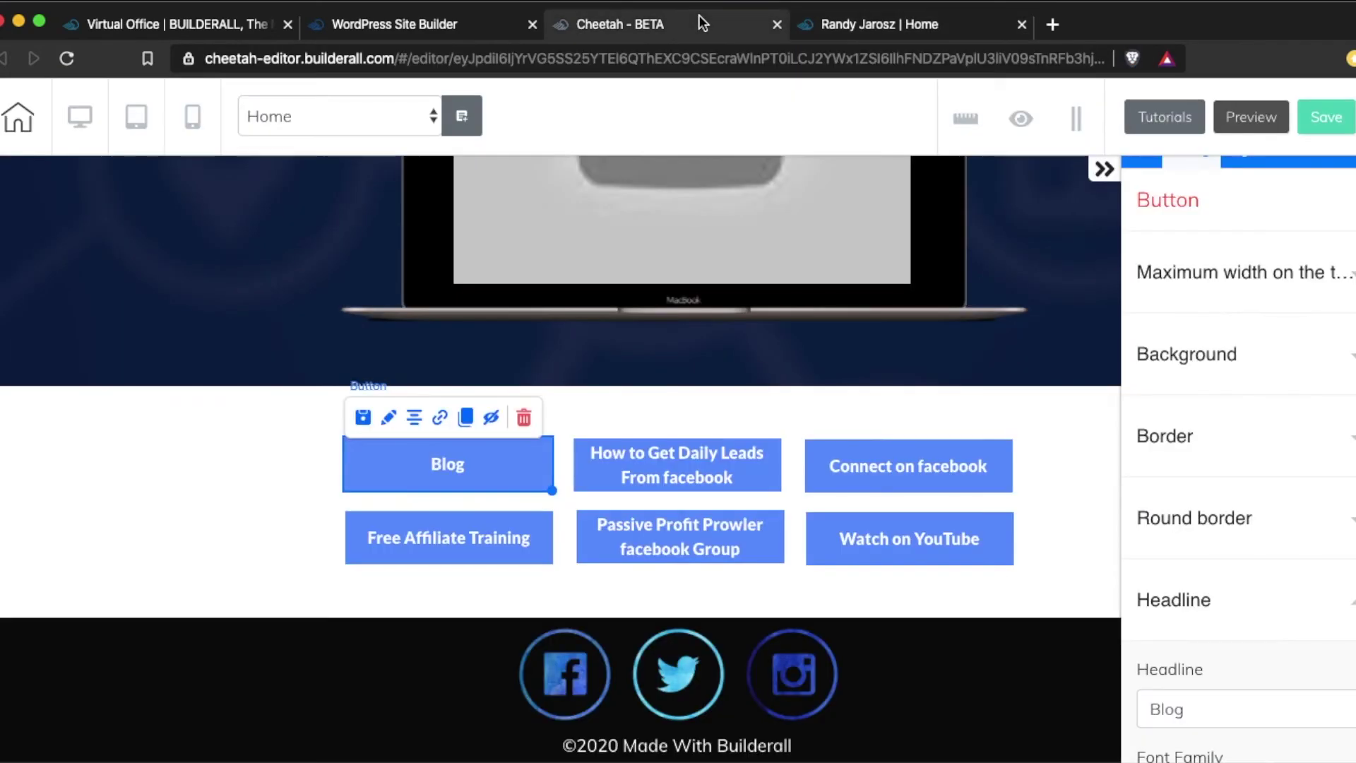
# Step: Verify the blog subdomain for randyjarosz.com and enter the owner's name as the site name
pyautogui.click(401, 20)
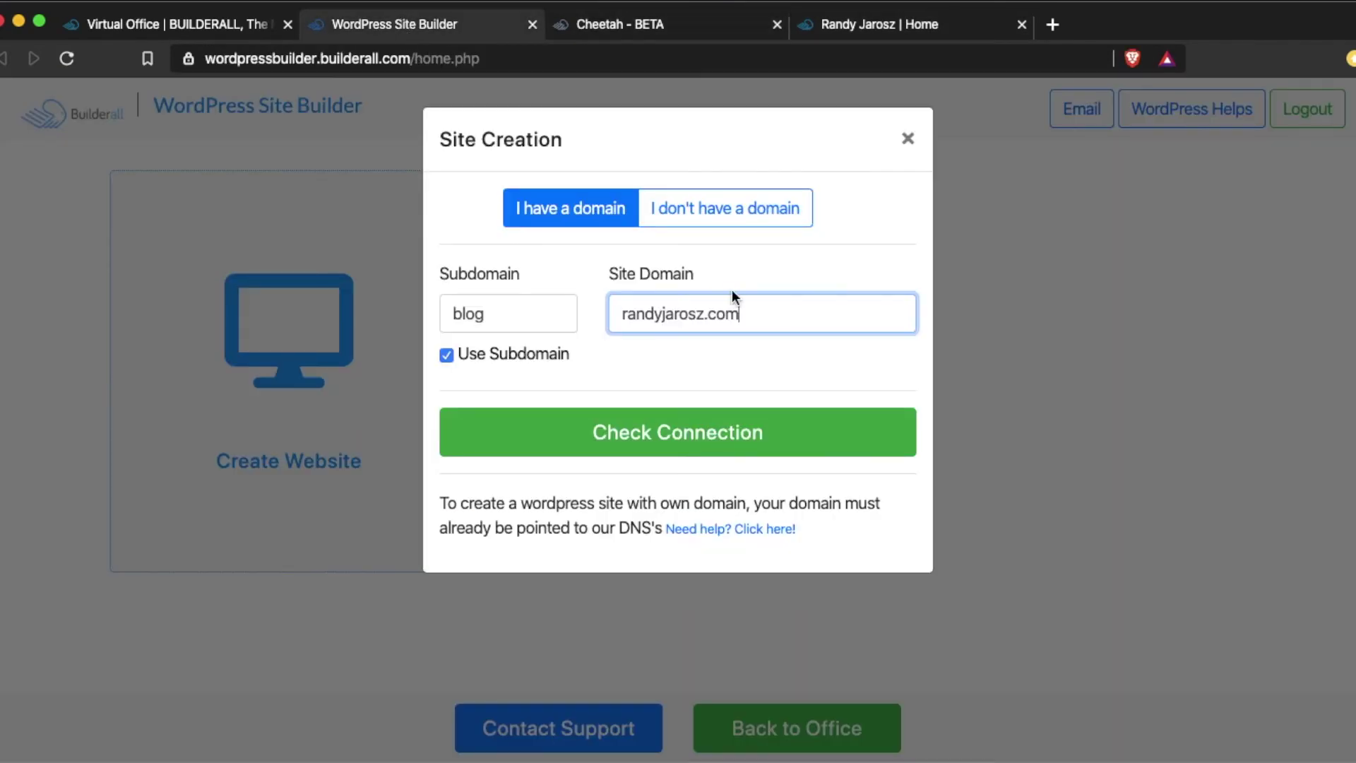
pyautogui.click(649, 440)
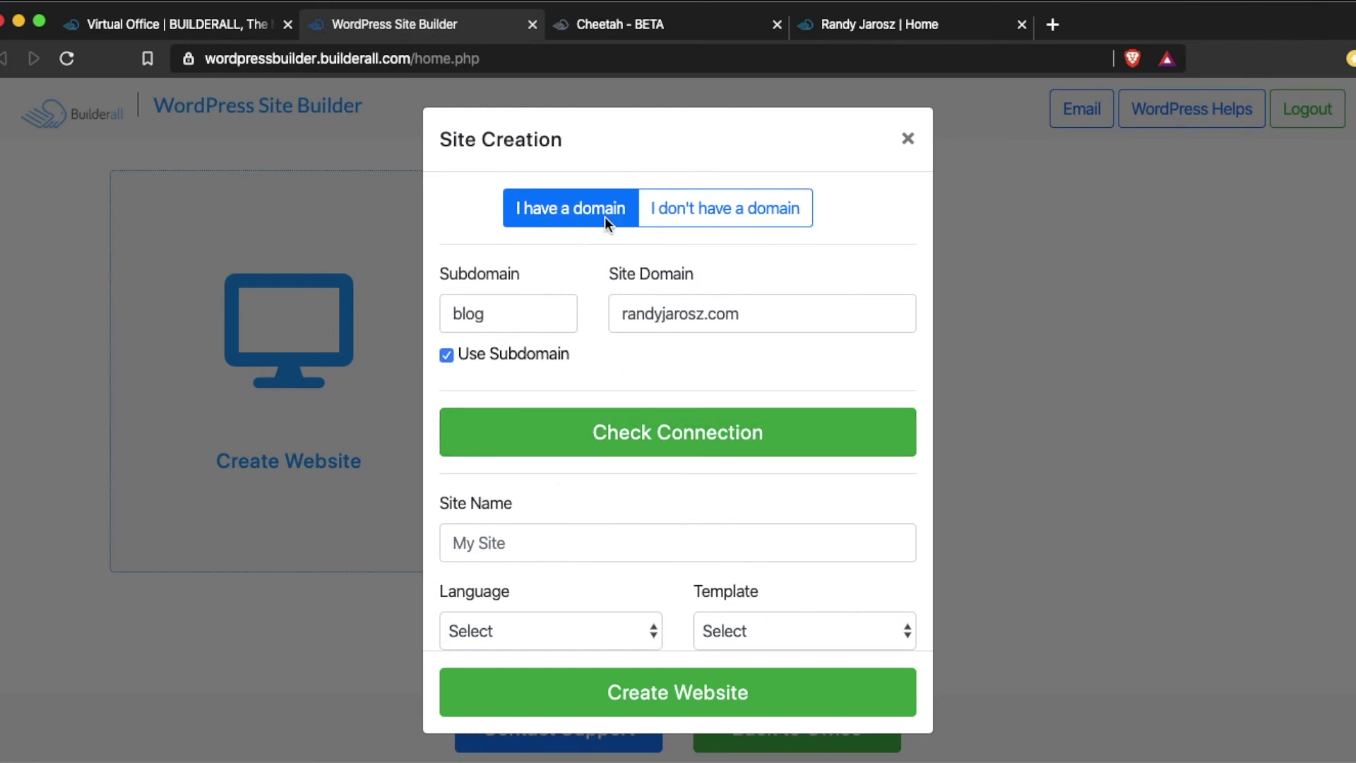
pyautogui.click(497, 551)
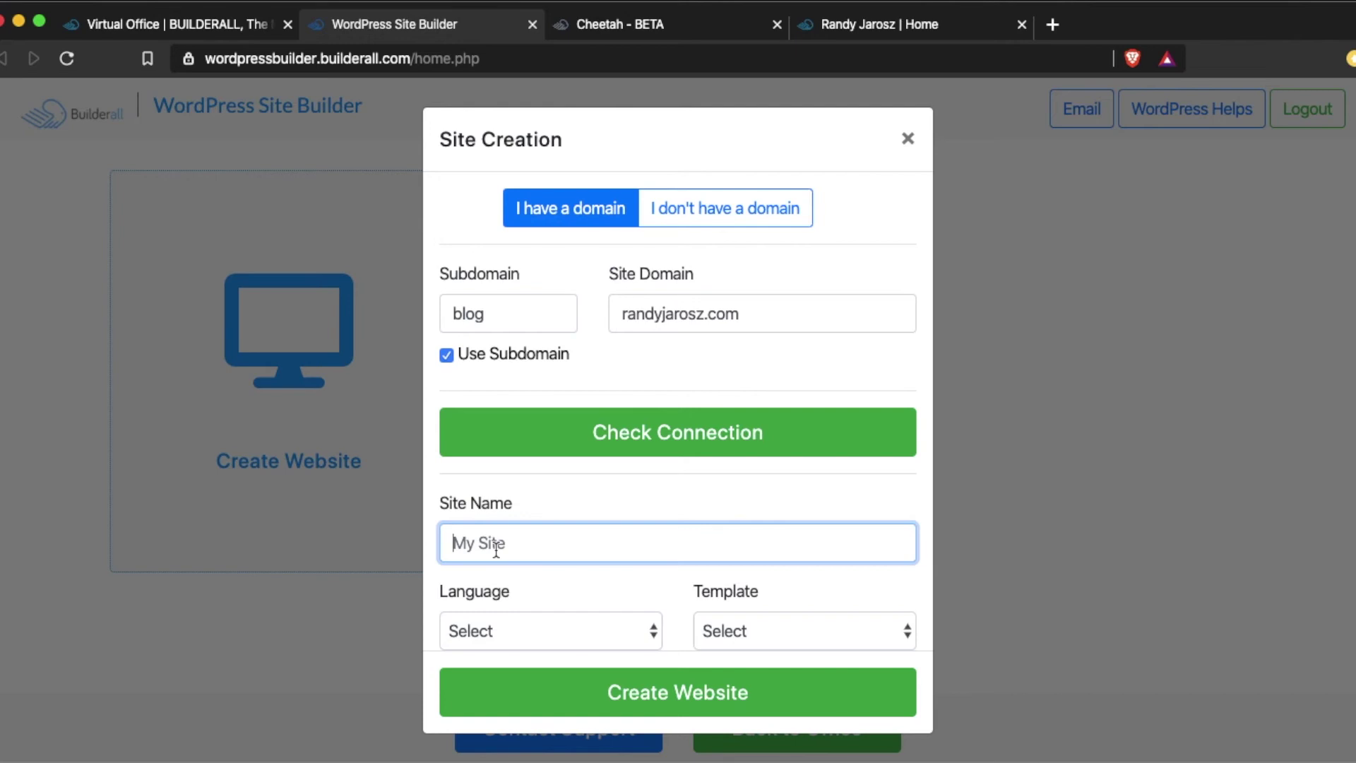
pyautogui.write('Randy Jarosz')
# Step: Set the site language to English and the template to Default
pyautogui.click(647, 633)
pyautogui.scroll(-5, 647, 633)
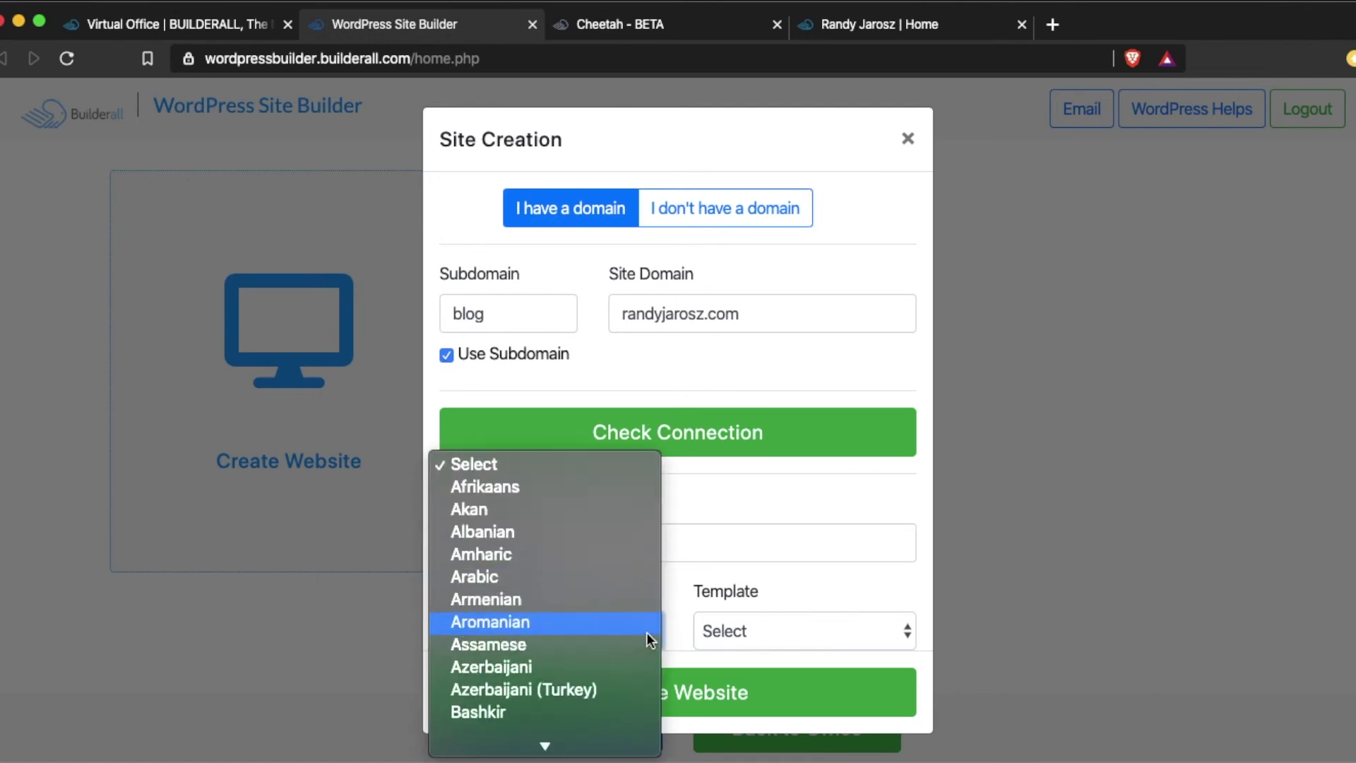
pyautogui.scroll(-8, 647, 633)
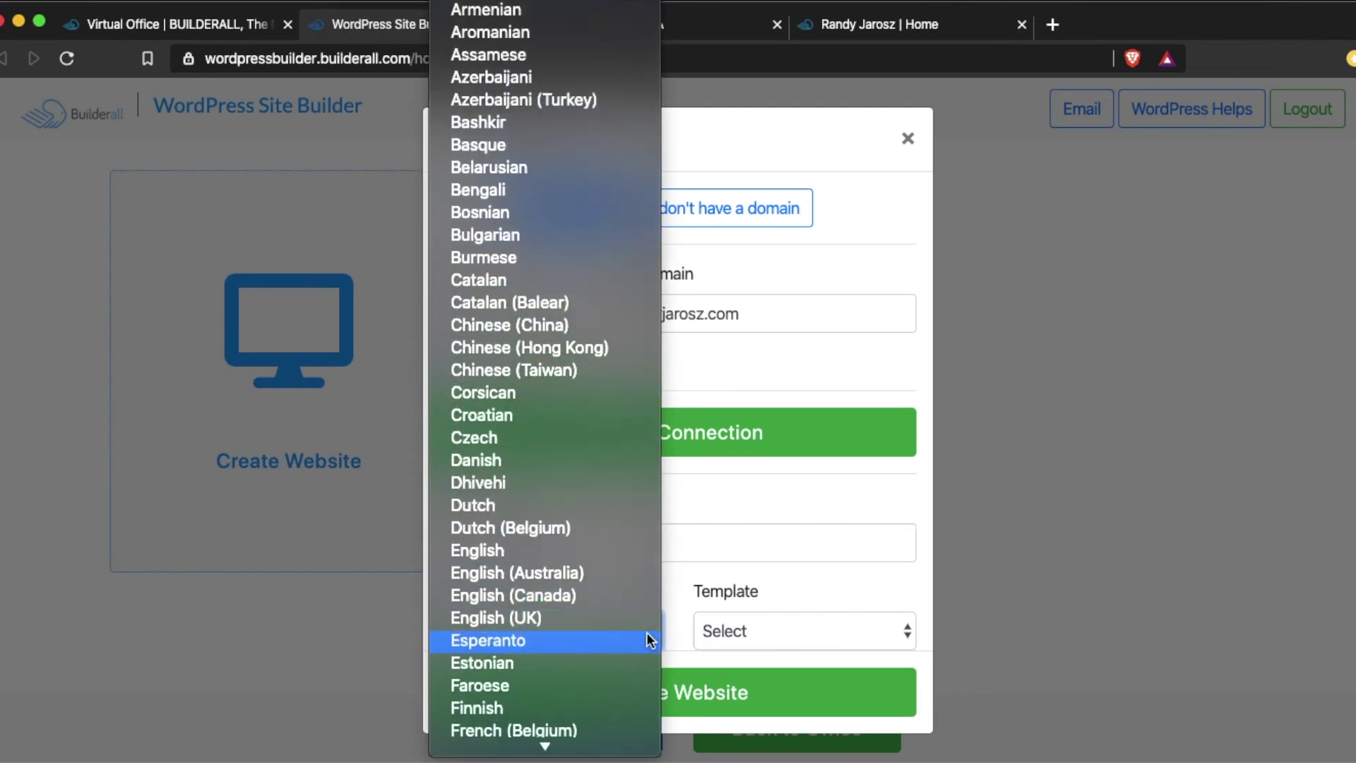
pyautogui.click(530, 560)
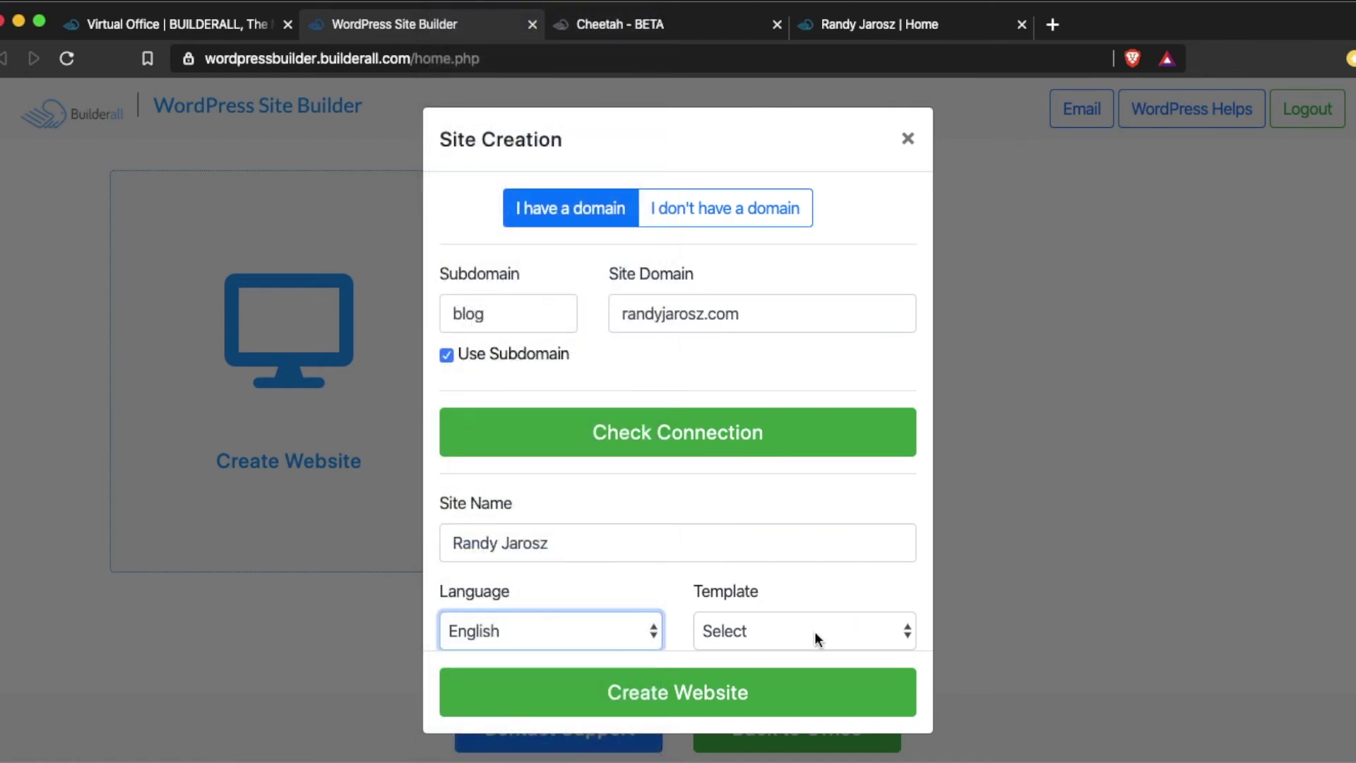
pyautogui.click(891, 644)
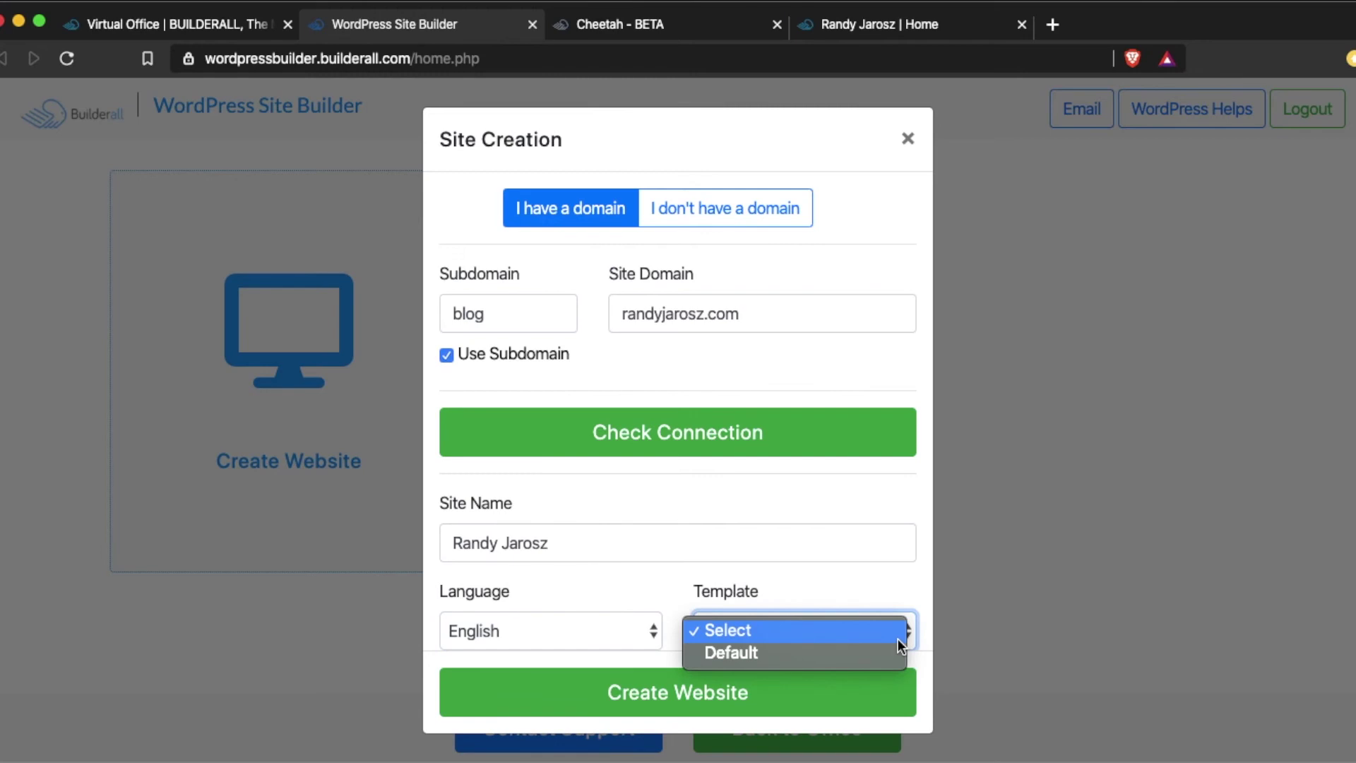
pyautogui.click(887, 648)
pyautogui.scroll(-5, 887, 649)
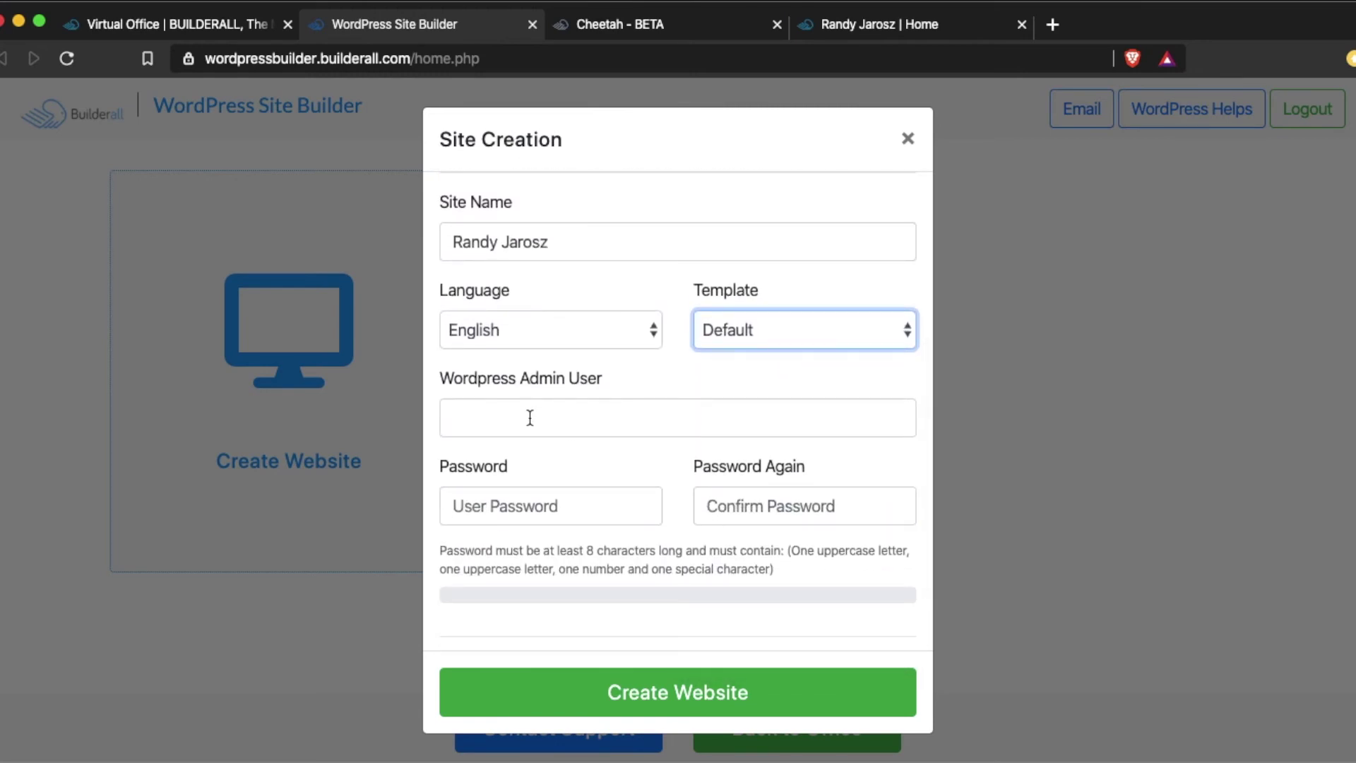
# Step: Enter the WordPress admin username and a strong password, confirming it in Password Again
pyautogui.click(530, 418)
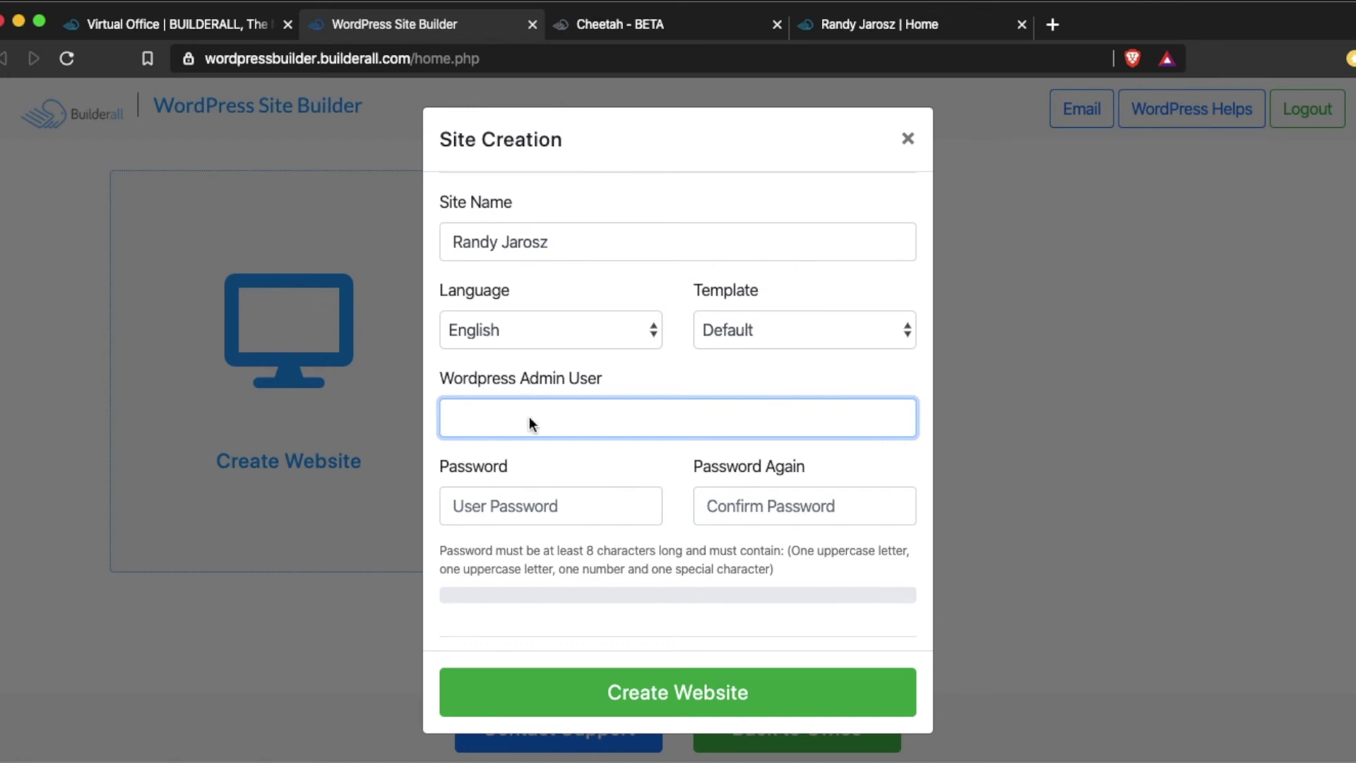
pyautogui.write('randy')
pyautogui.click(546, 508)
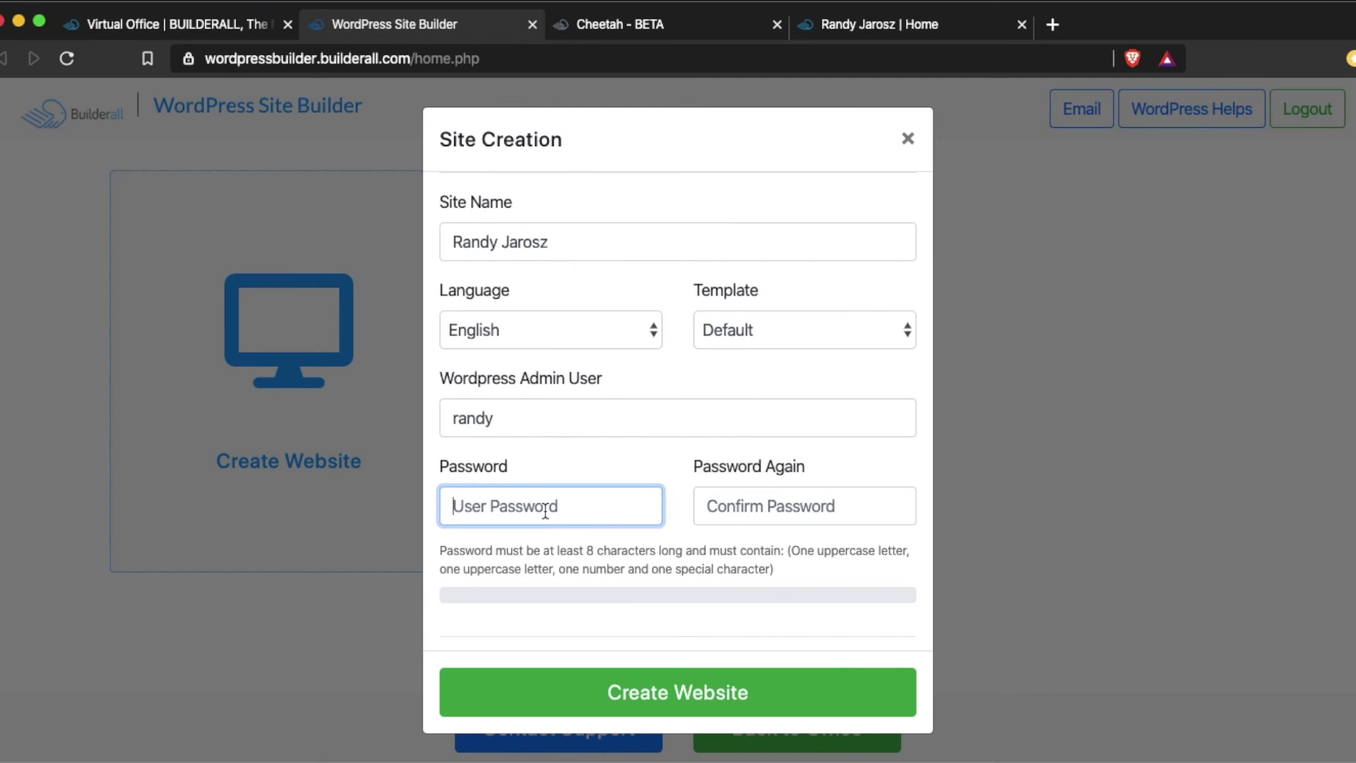
pyautogui.write('Ra•••••')
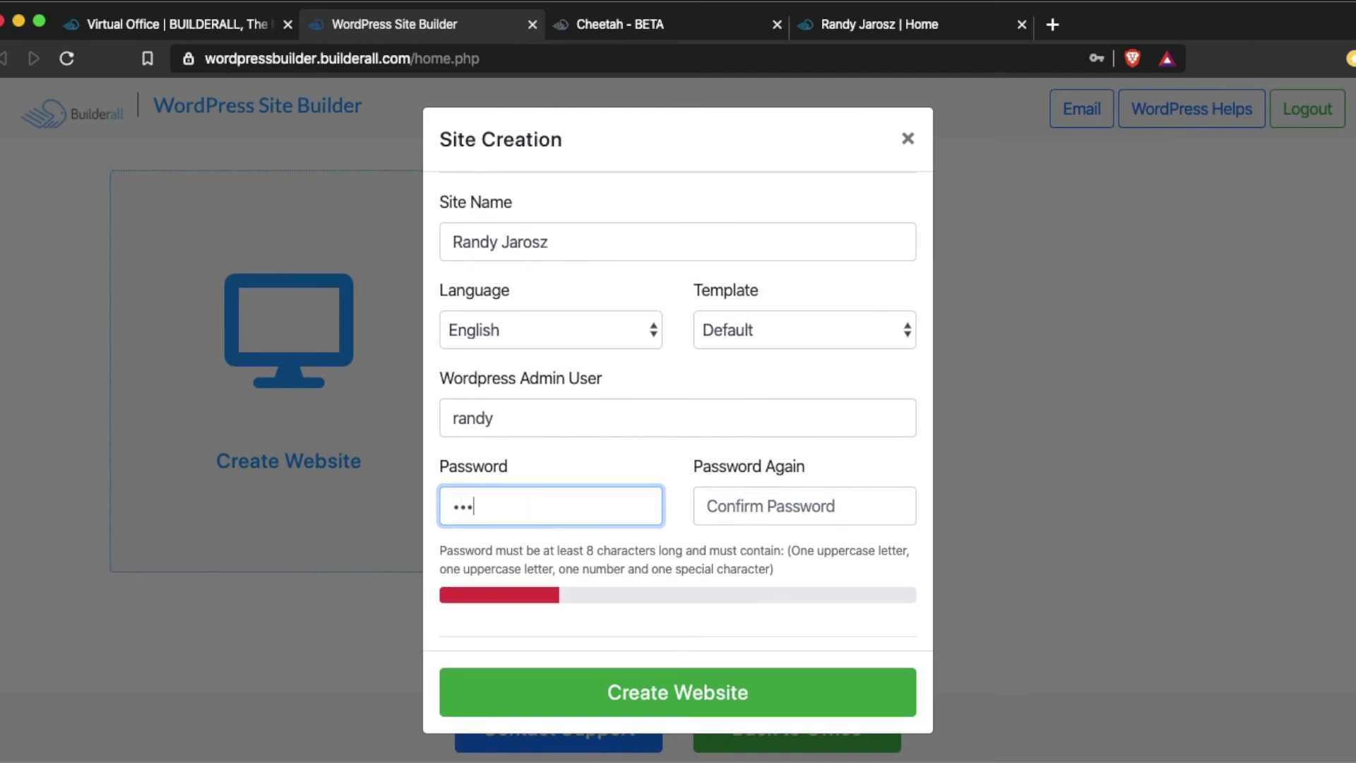
pyautogui.write('••')
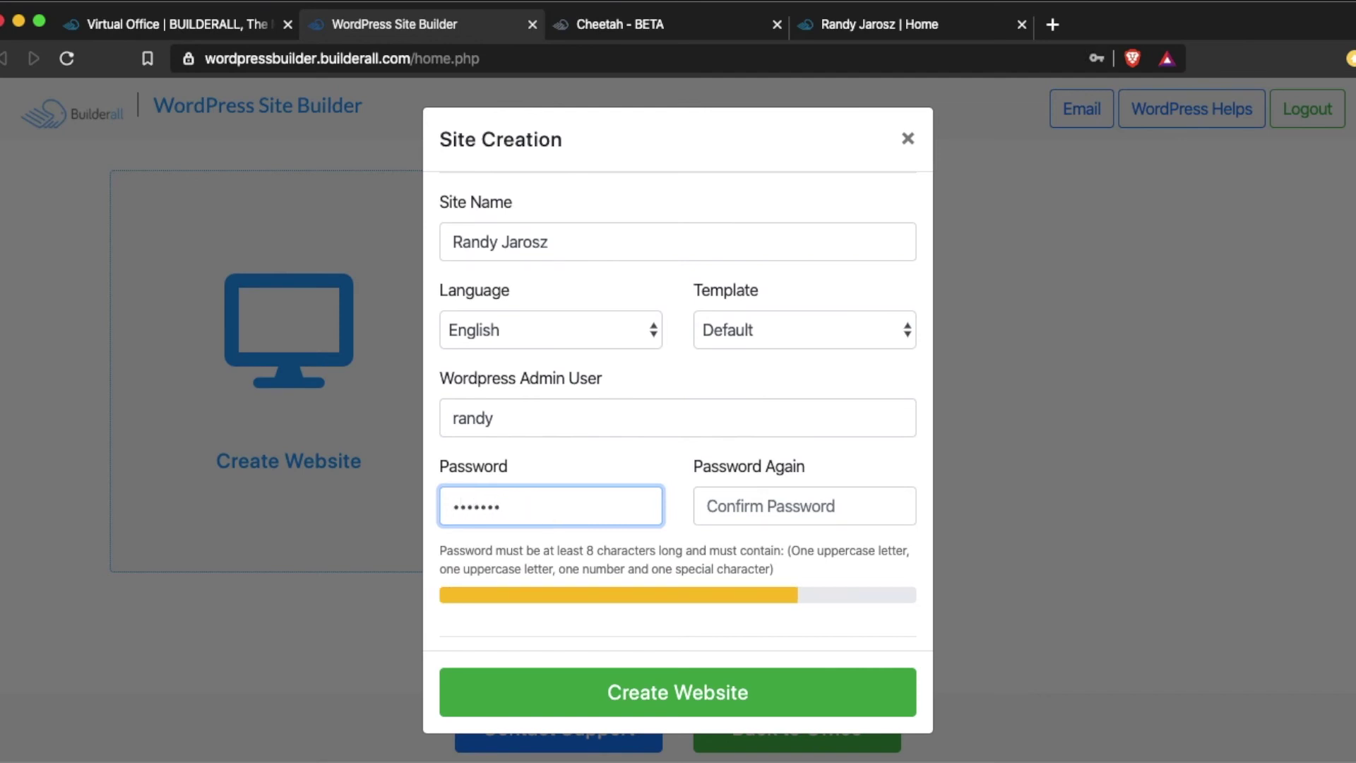
pyautogui.click(760, 509)
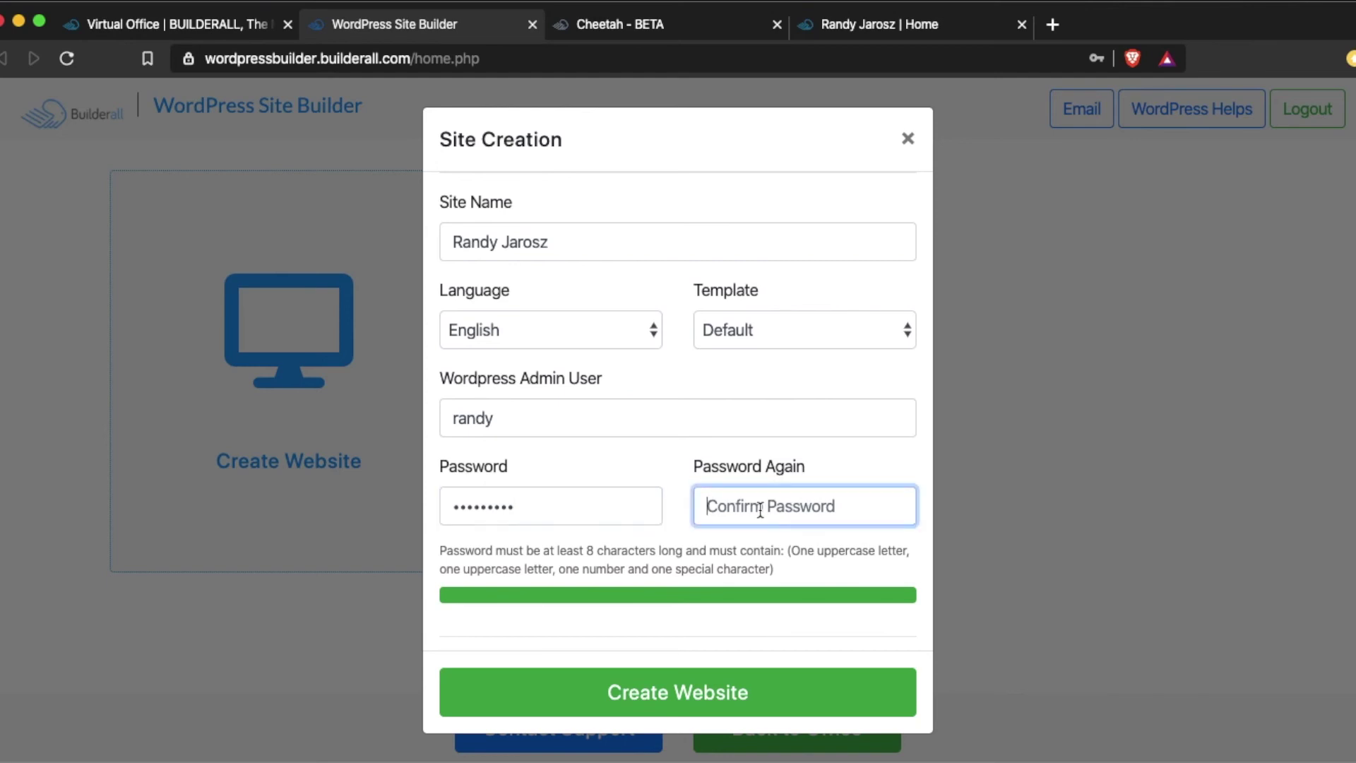
pyautogui.write('•••••••••')
pyautogui.scroll(-3, 559, 406)
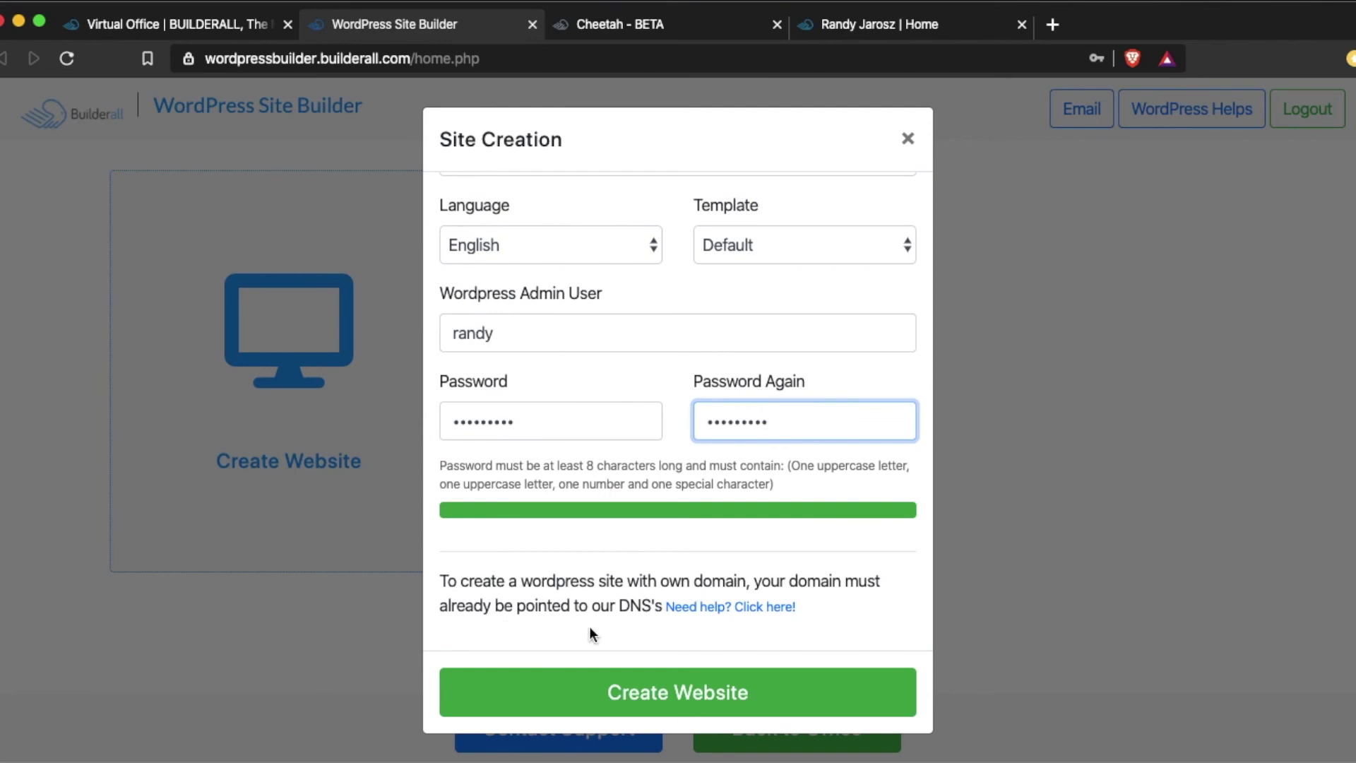
pyautogui.scroll(-1, 728, 630)
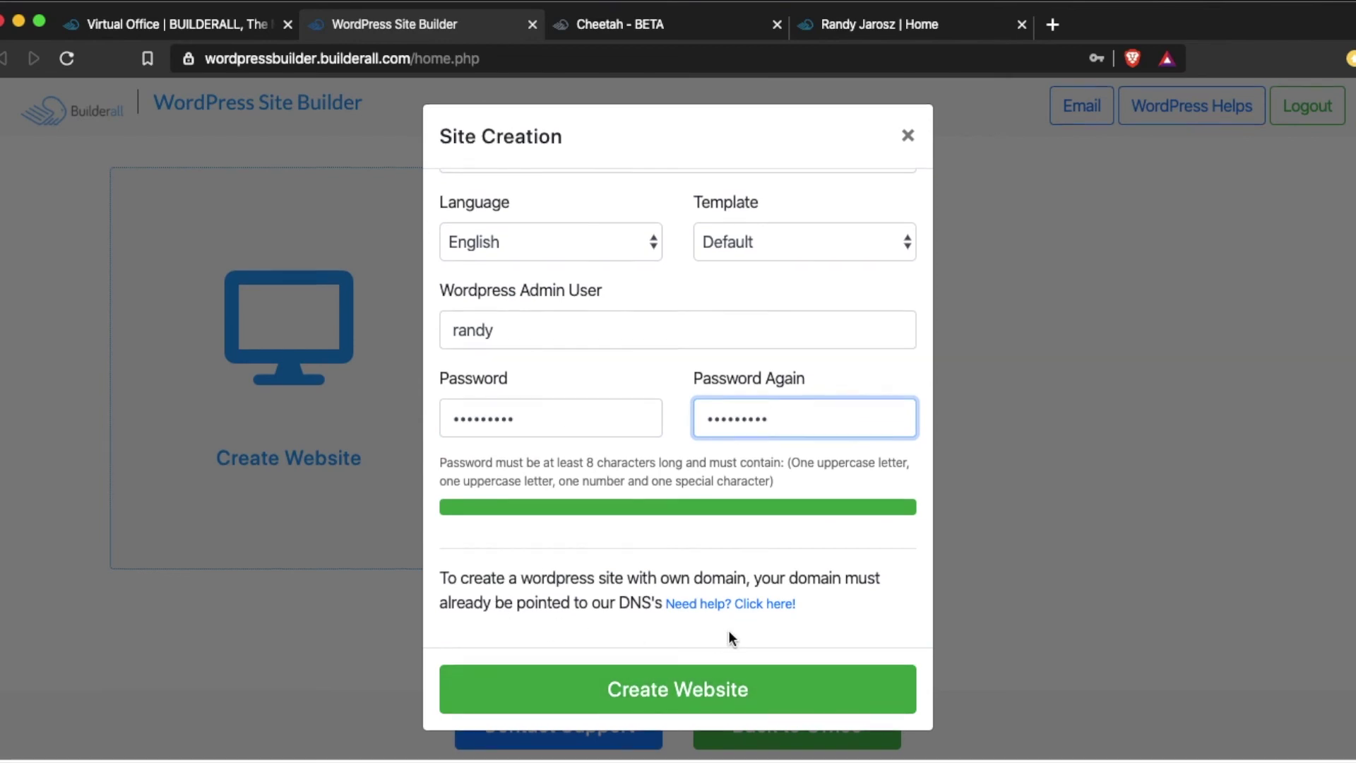
# Step: Submit the site creation, dismiss Brave's save-password prompt, and return to the Cheetah editor
pyautogui.click(715, 690)
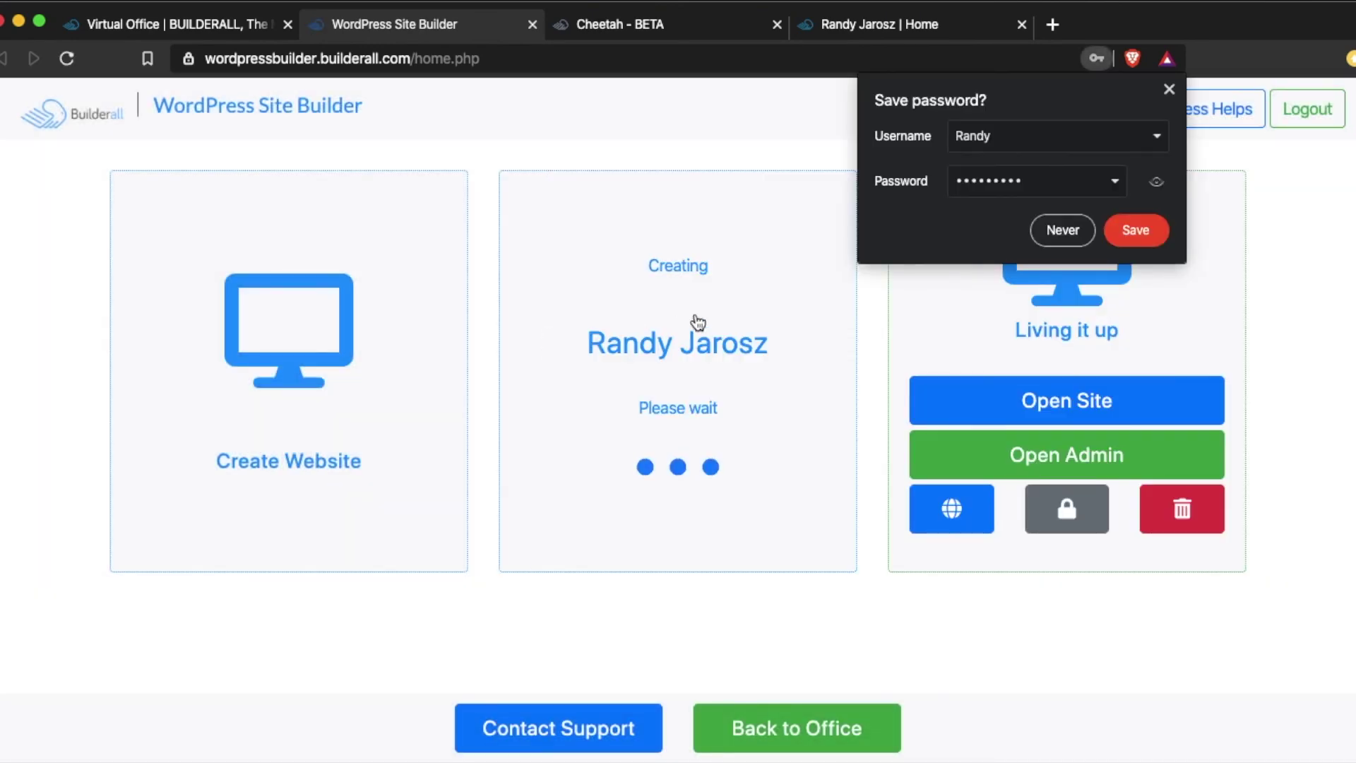
pyautogui.click(1169, 89)
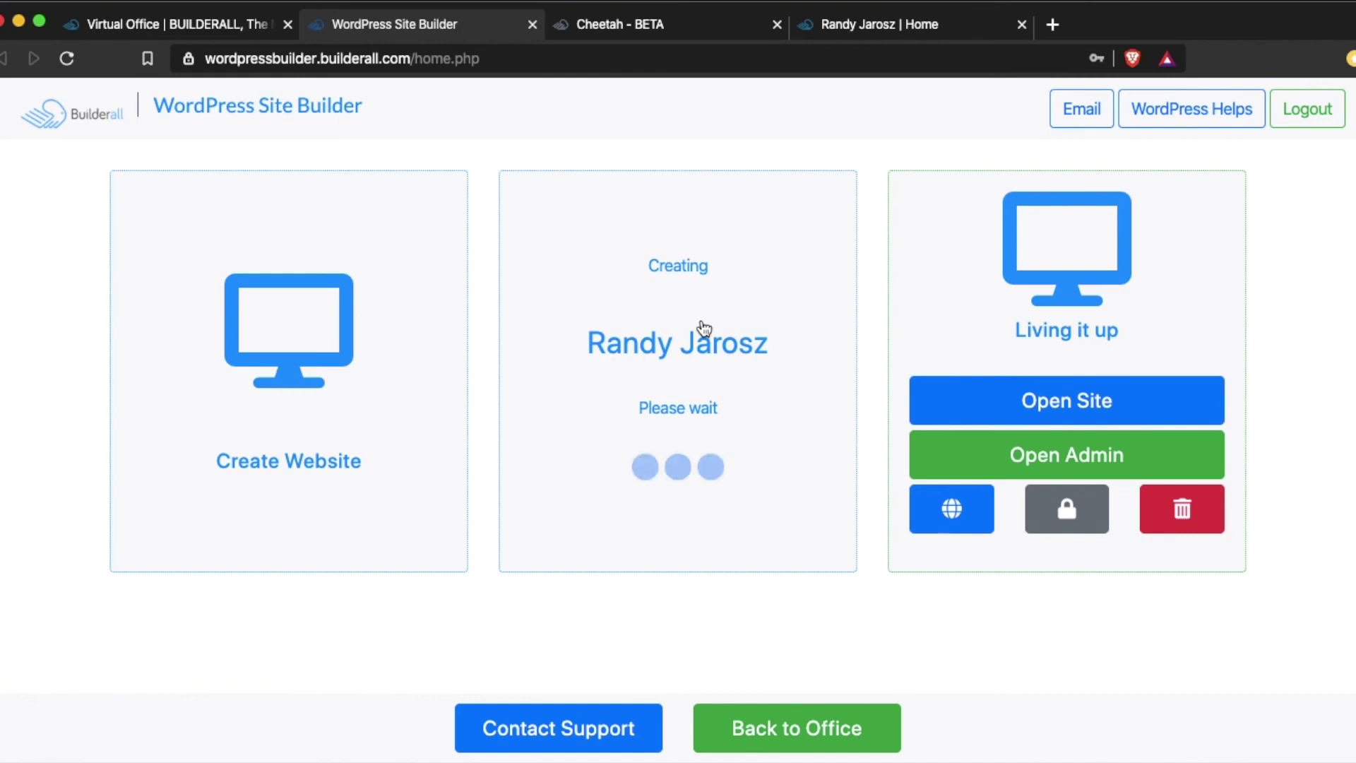
pyautogui.click(620, 24)
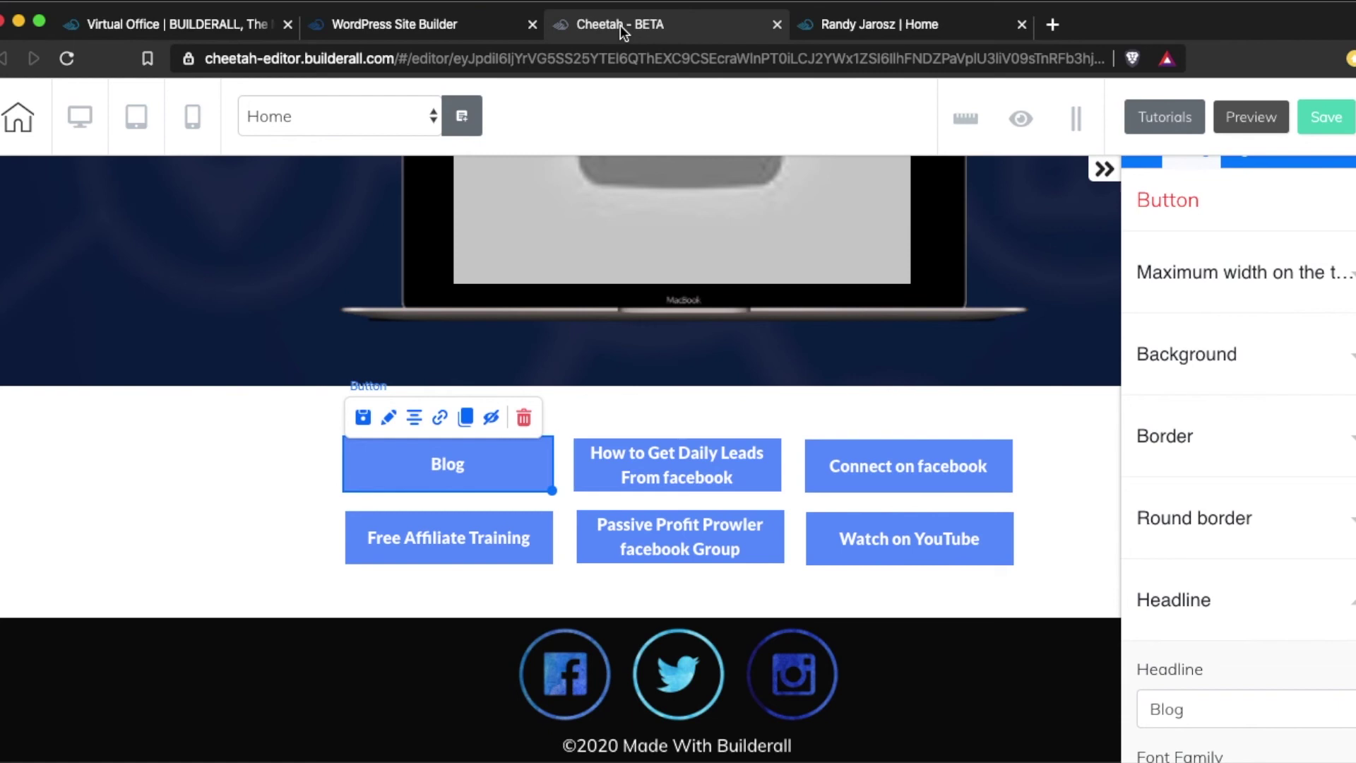
pyautogui.scroll(5, 626, 383)
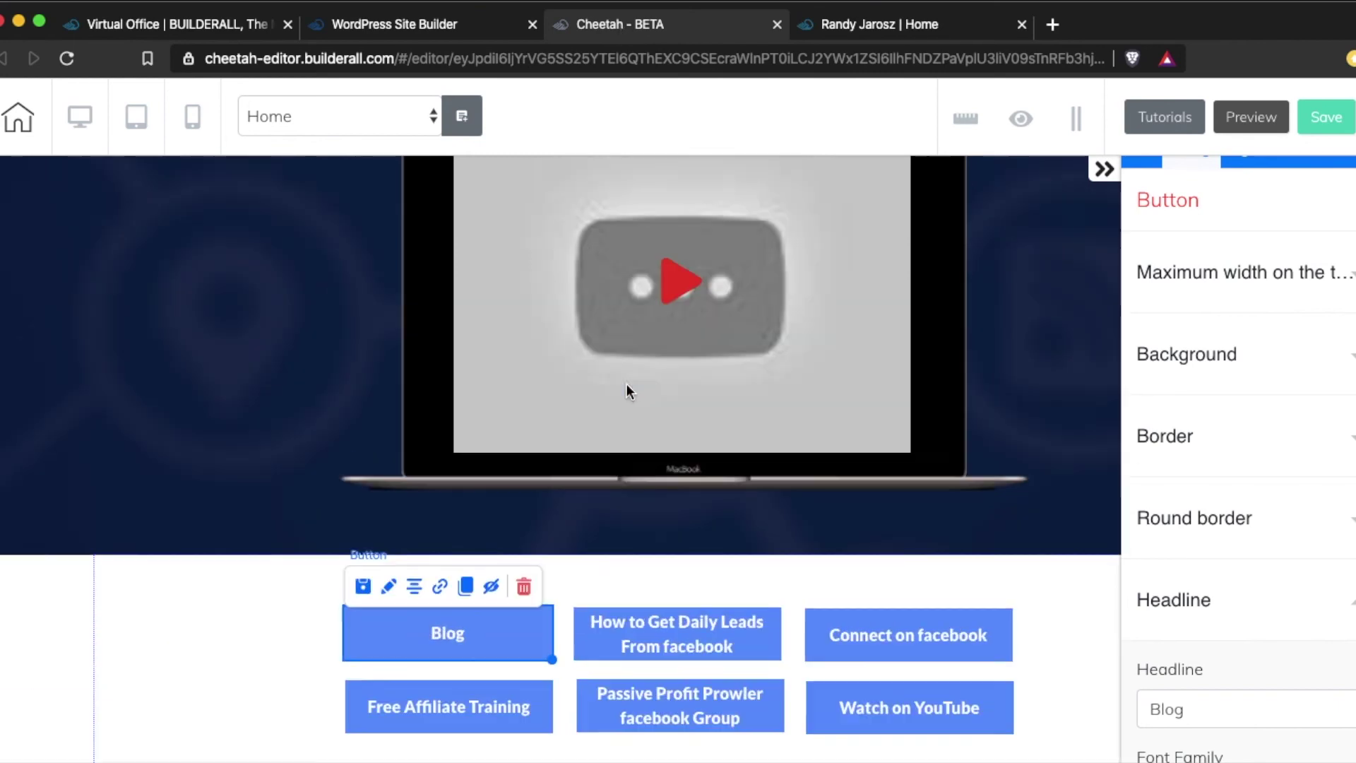
pyautogui.scroll(-2, 626, 384)
pyautogui.scroll(-2, 595, 396)
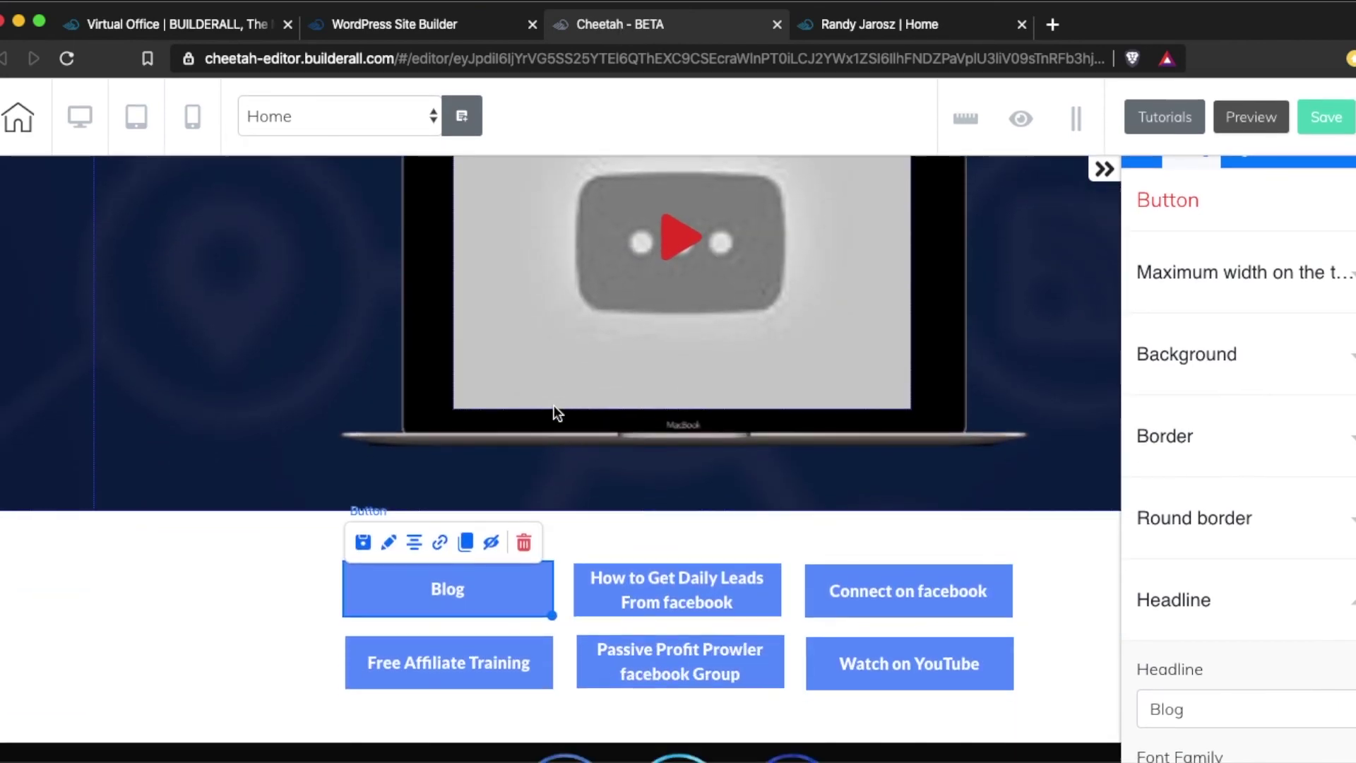
pyautogui.click(222, 633)
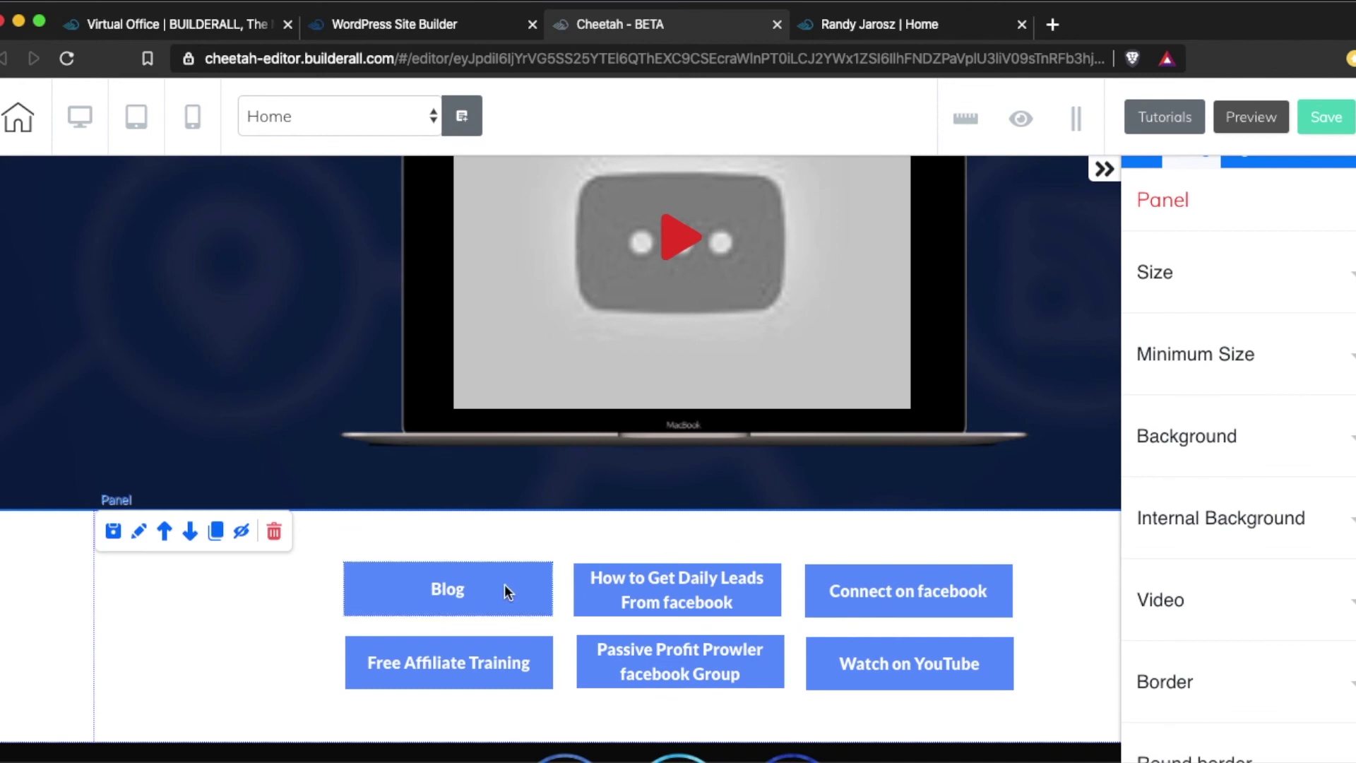
pyautogui.click(448, 592)
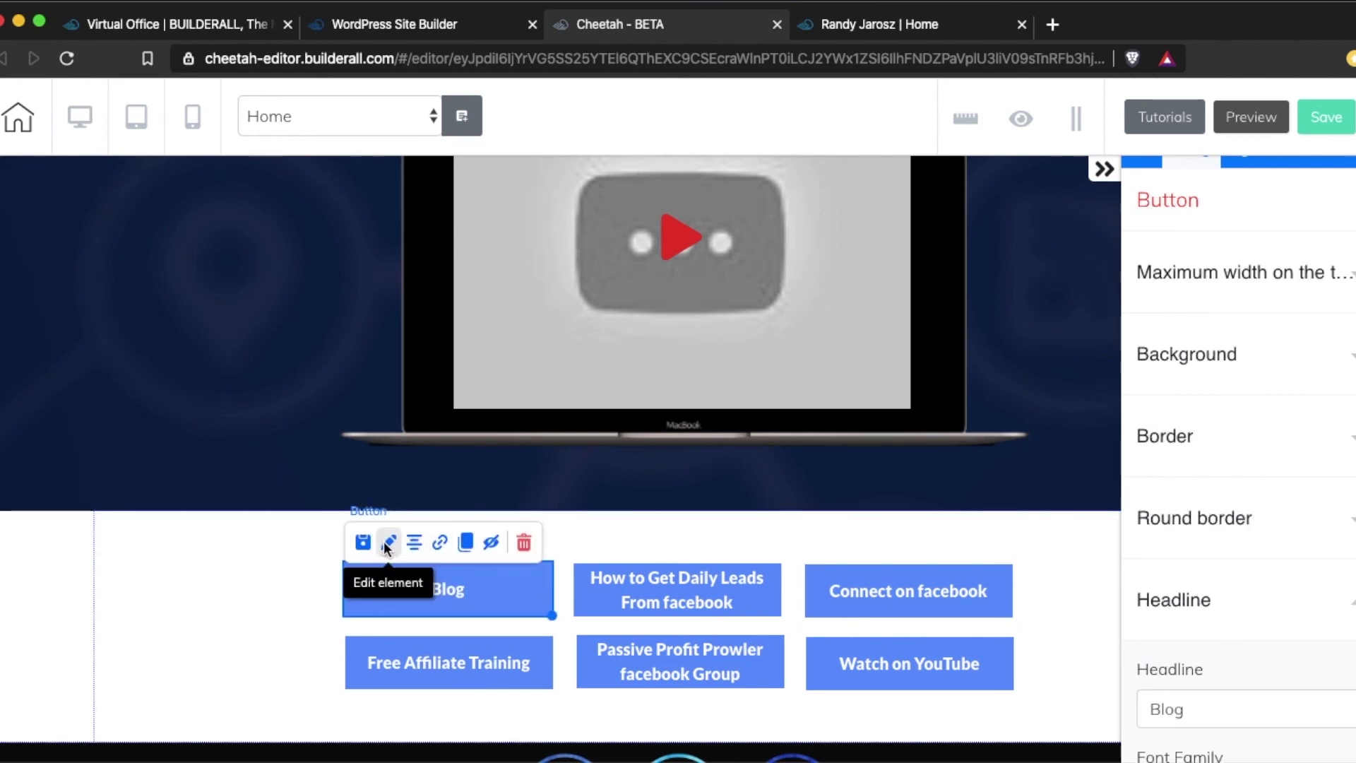
pyautogui.click(440, 544)
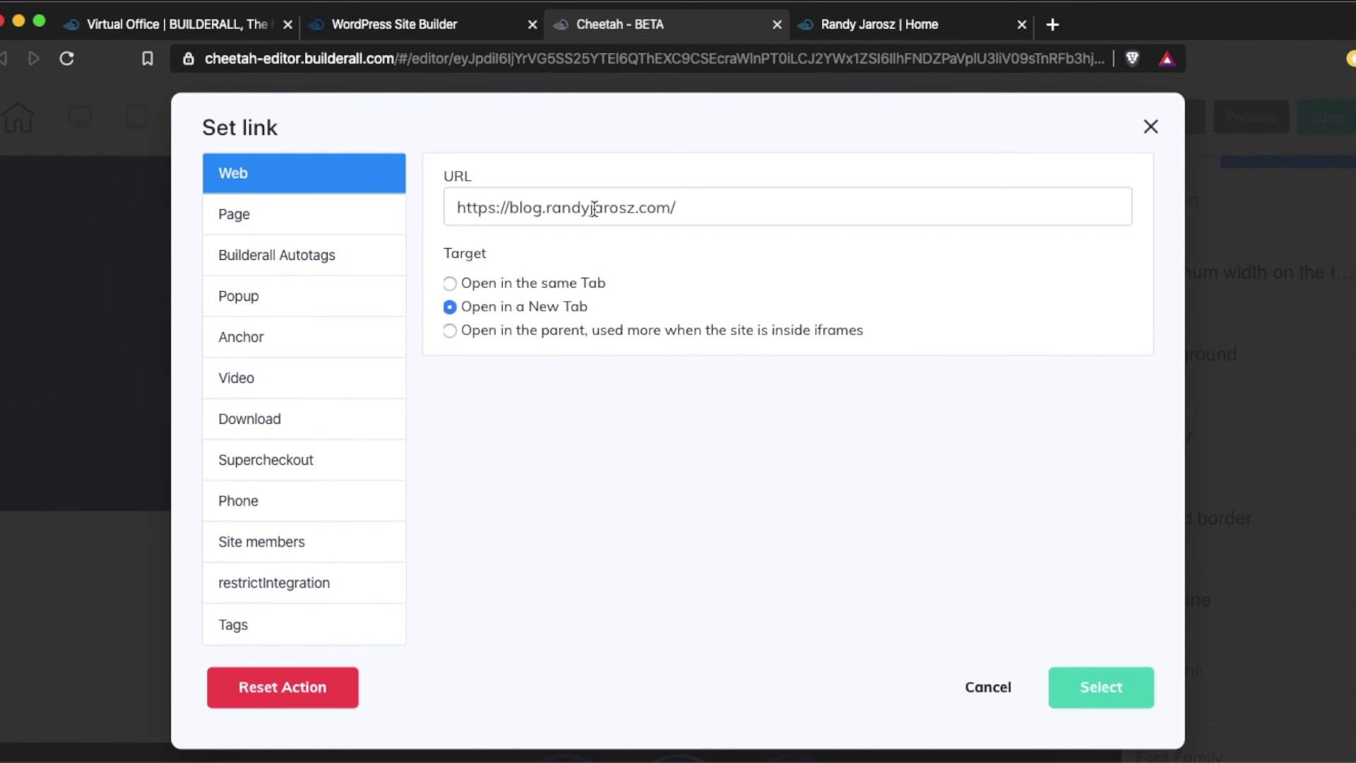
pyautogui.tripleClick(594, 209)
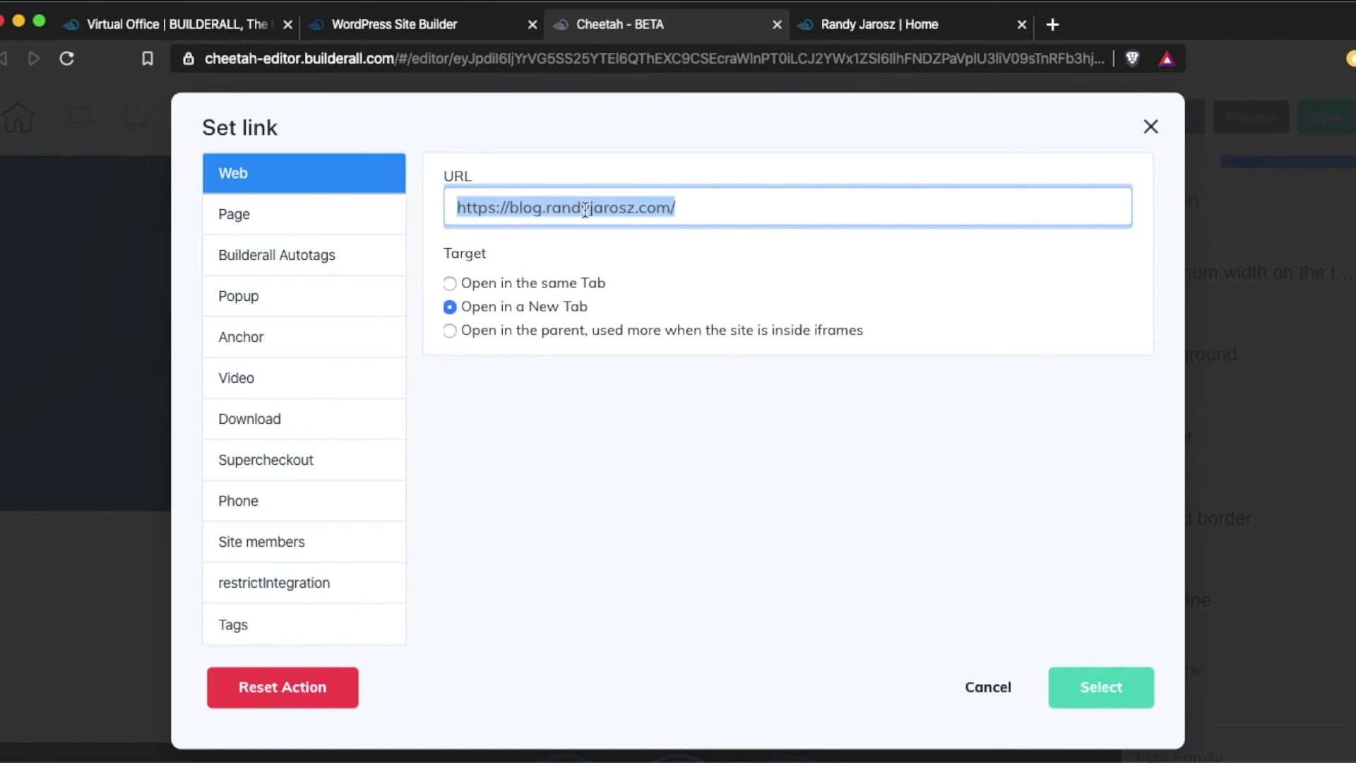
pyautogui.click(698, 235)
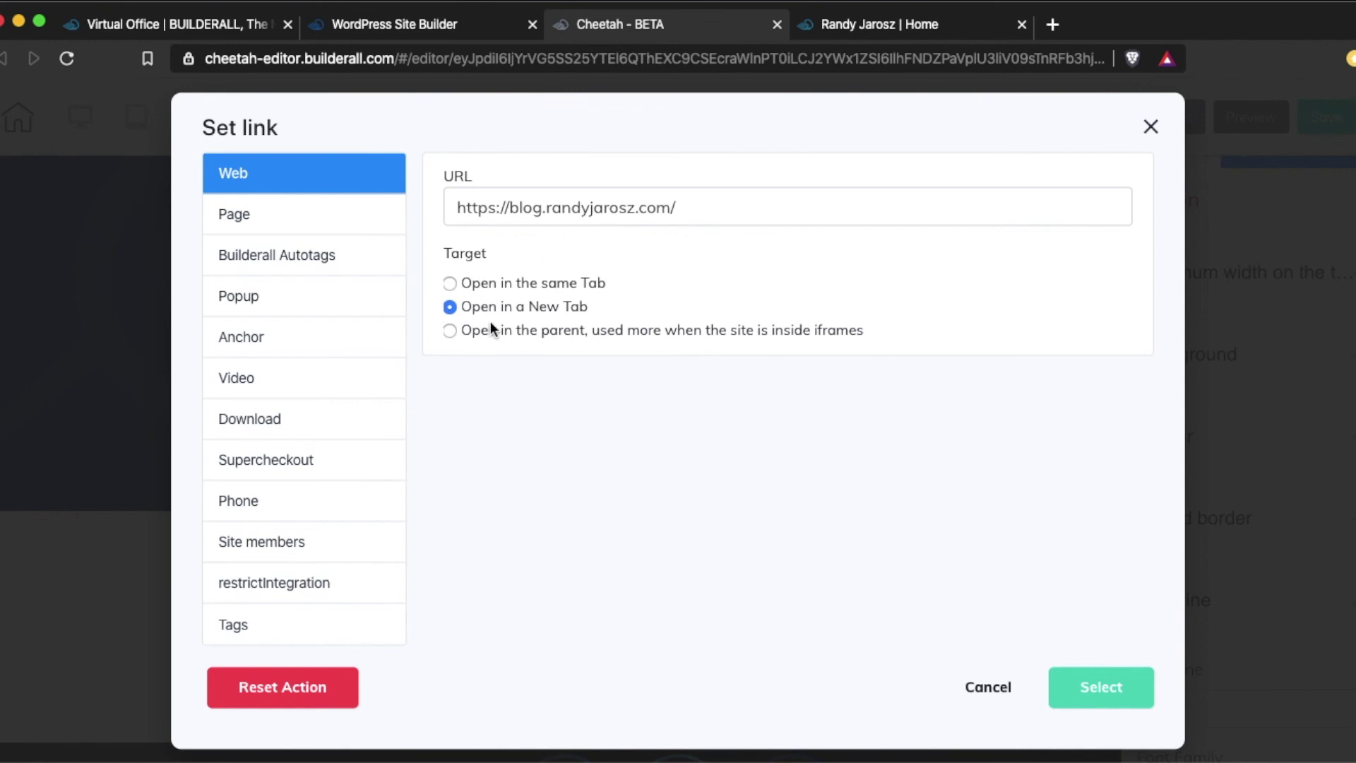
pyautogui.click(1095, 682)
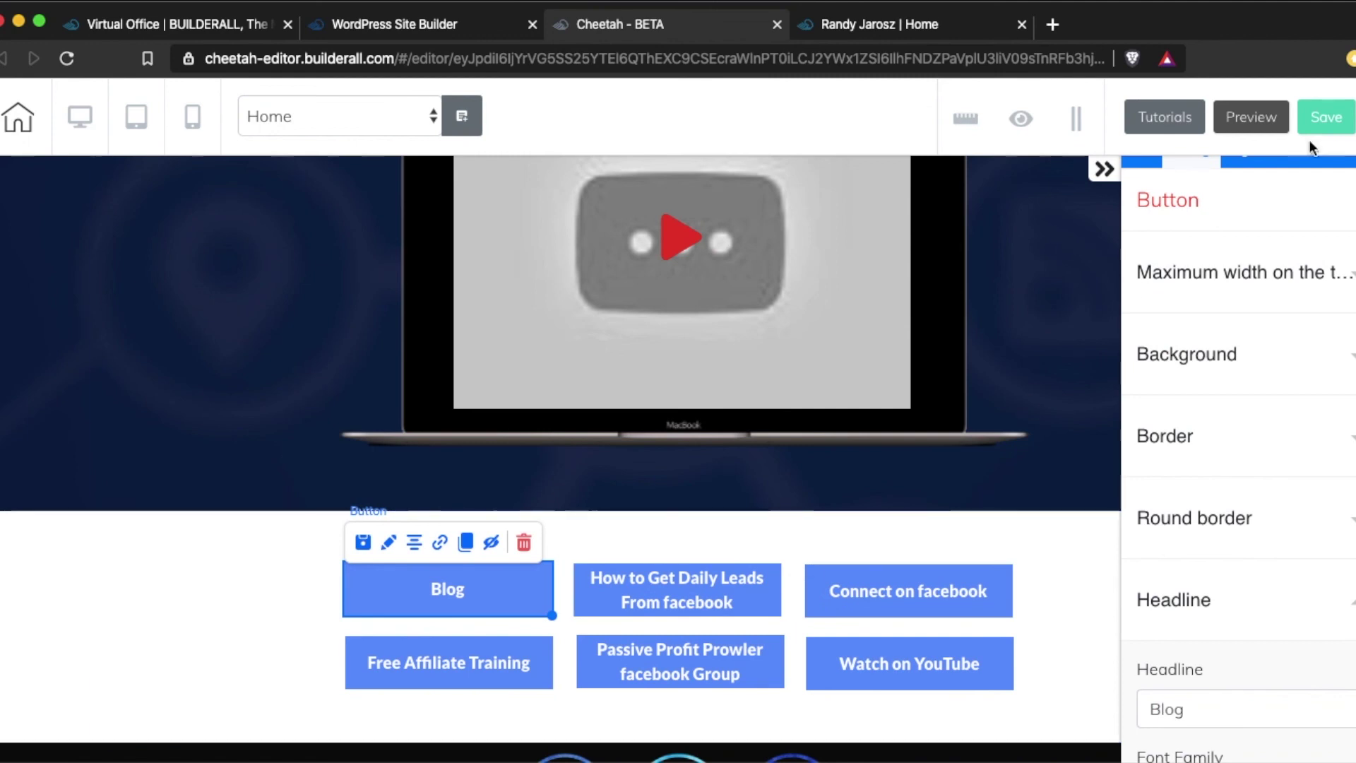
pyautogui.click(432, 27)
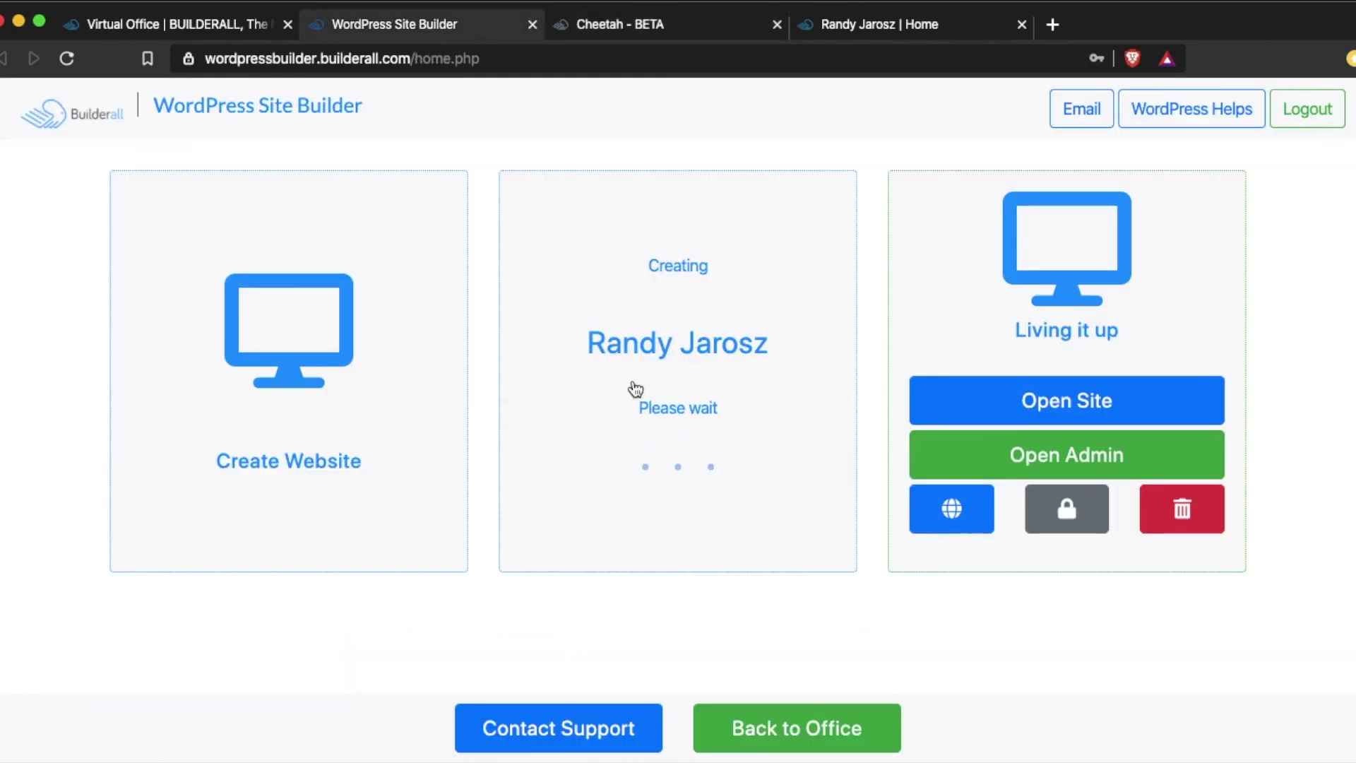